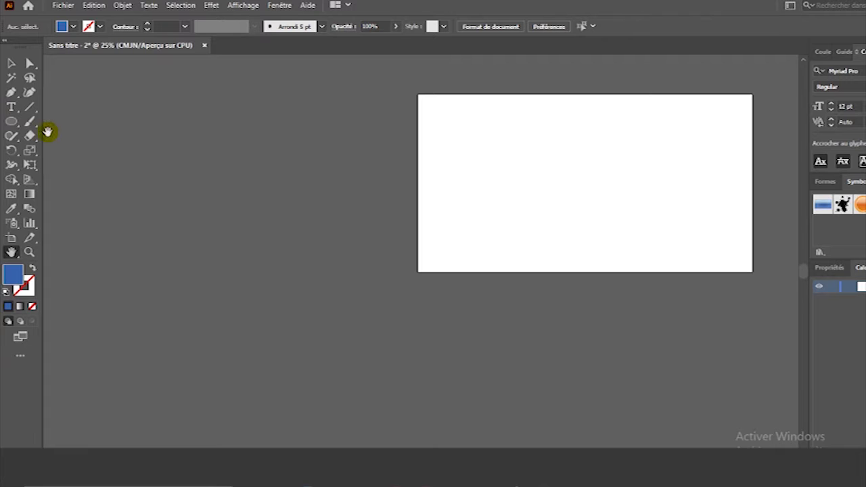
Draw a thin blue vertical bar and repeat copies with Ctrl+D into a row of stripes.
left_click(12, 123)
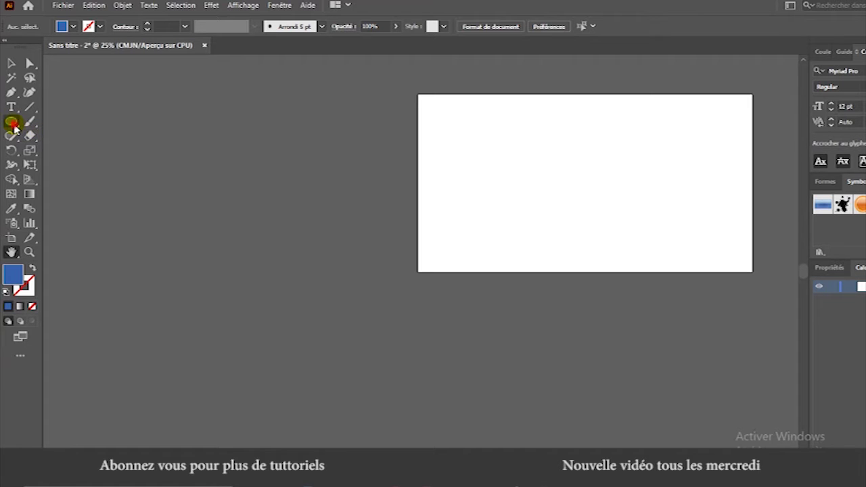
left_click(43, 136)
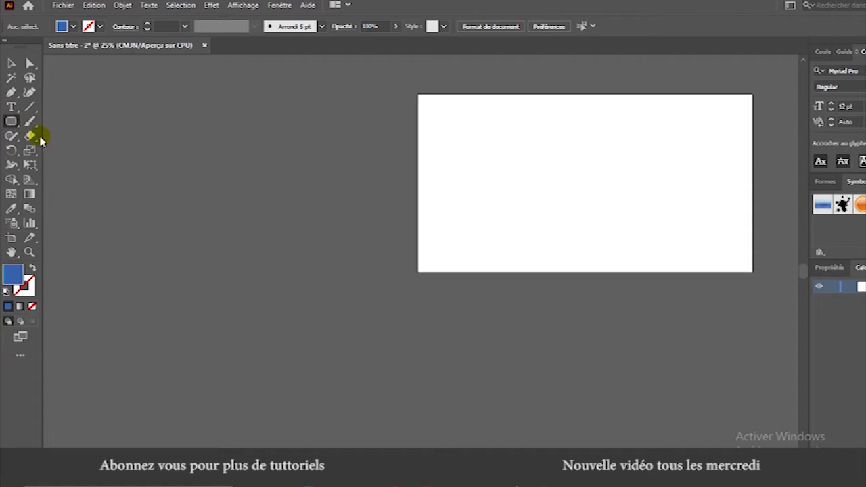
left_click(15, 125)
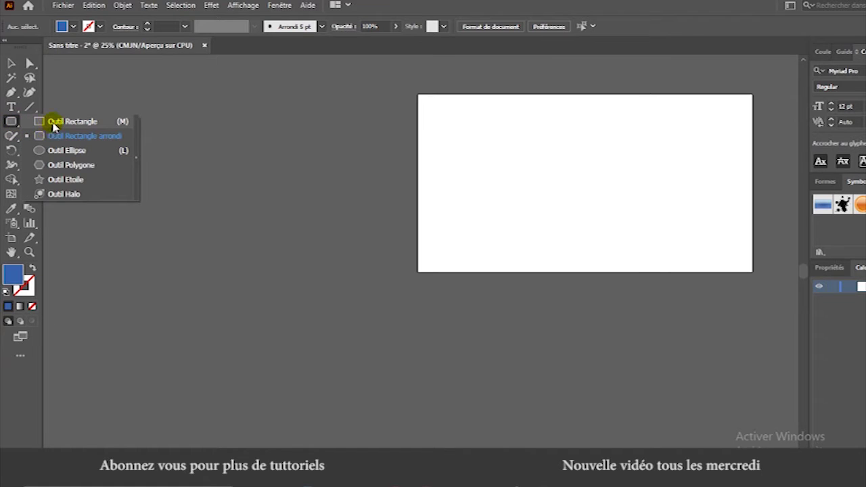
left_click(52, 121)
left_click_drag(116, 340, 123, 371)
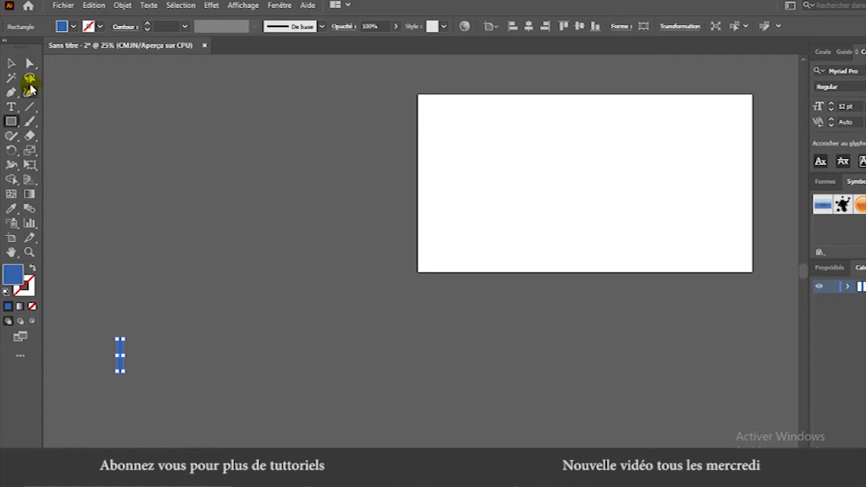
left_click(11, 63)
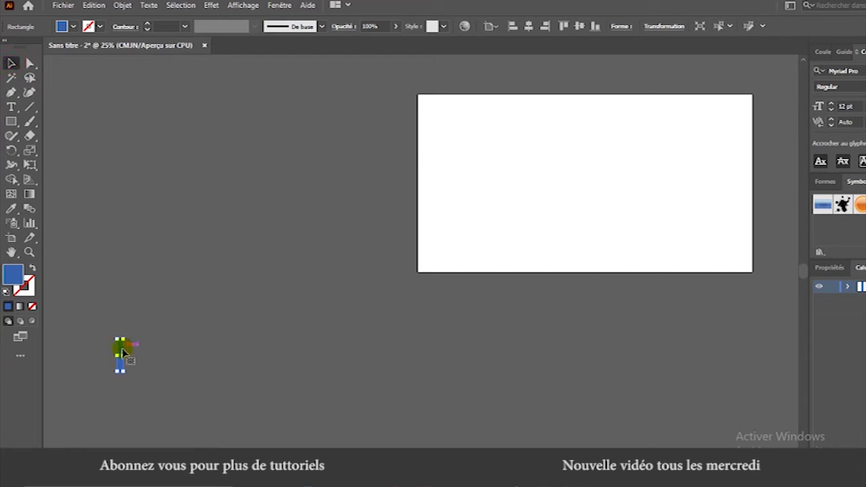
left_click_drag(121, 350, 133, 353)
key("ctrl+d")
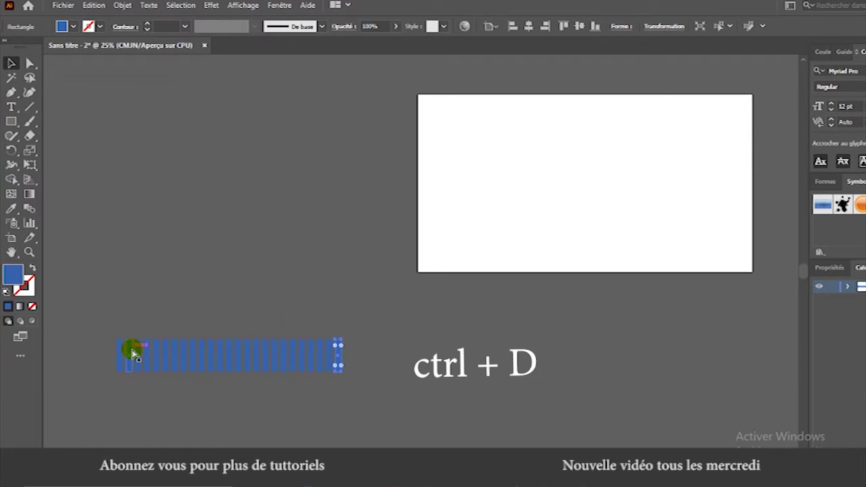
Save all the stripes as a new symbol named 'bat' and delete the instance from the canvas.
left_click_drag(100, 320, 386, 410)
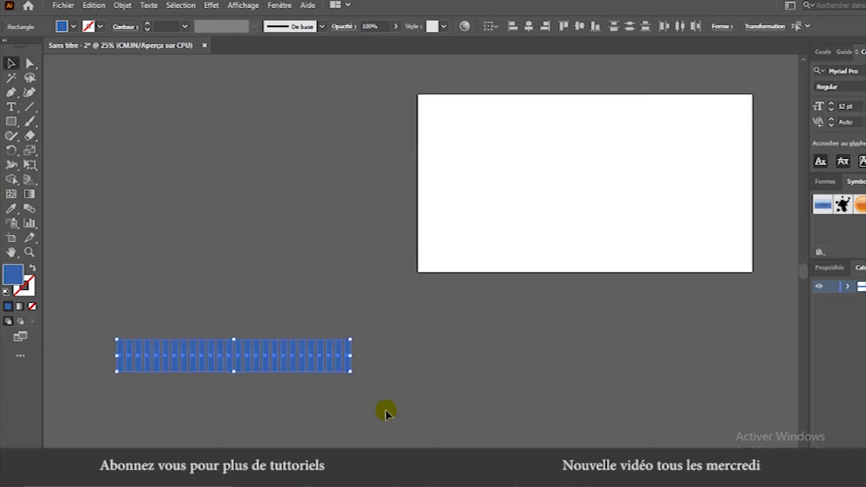
mouse_move(322, 362)
left_mouse_down()
mouse_move(761, 280)
mouse_move(836, 216)
left_mouse_up()
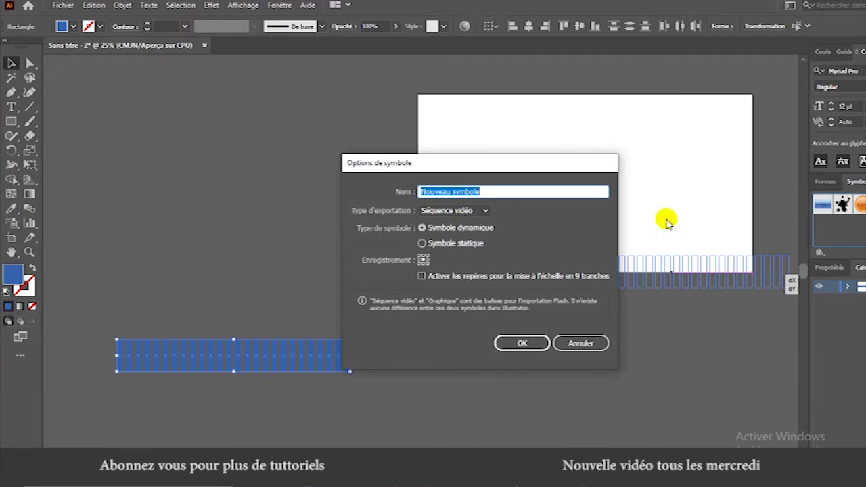
type("bat")
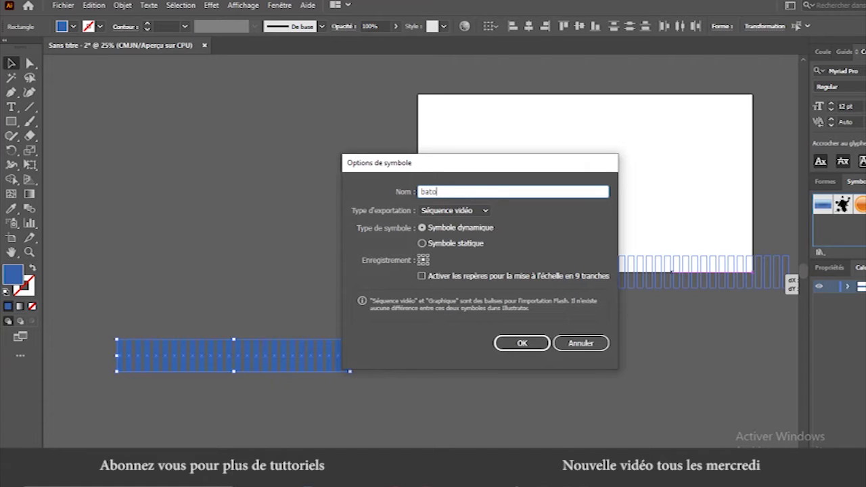
left_click(522, 342)
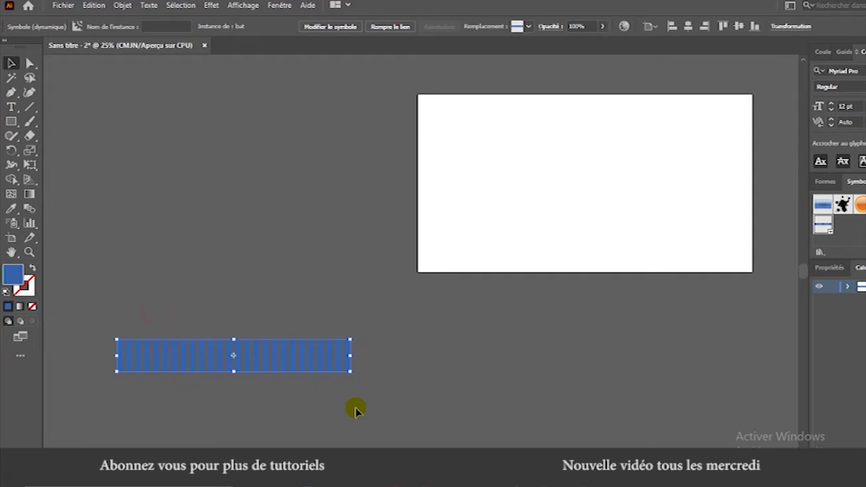
key("Delete")
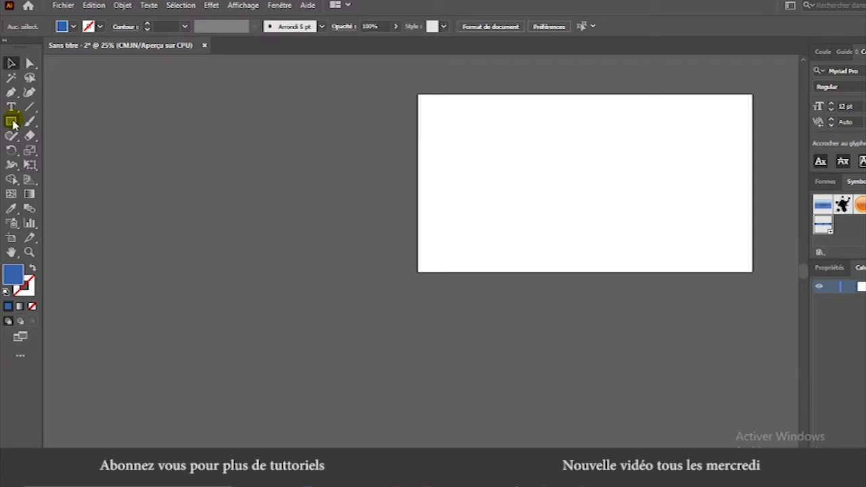
Draw a large blue circle and move it down and to the right.
left_click_drag(12, 124, 64, 149)
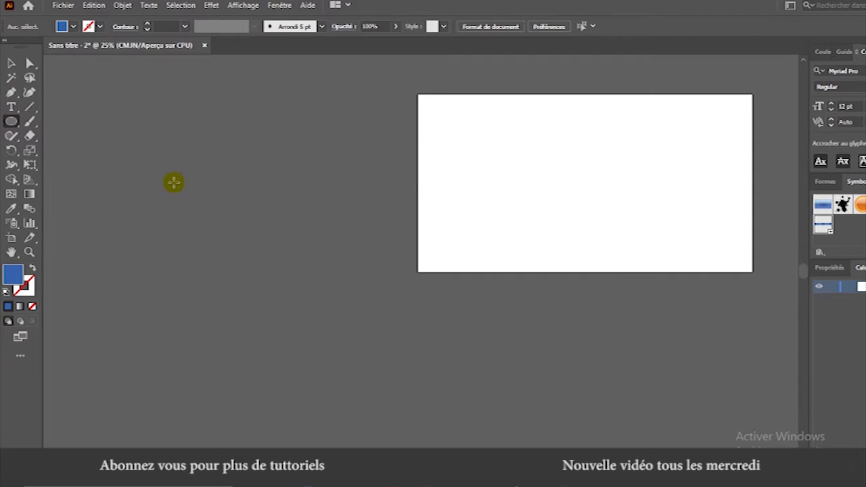
left_click_drag(174, 182, 334, 343)
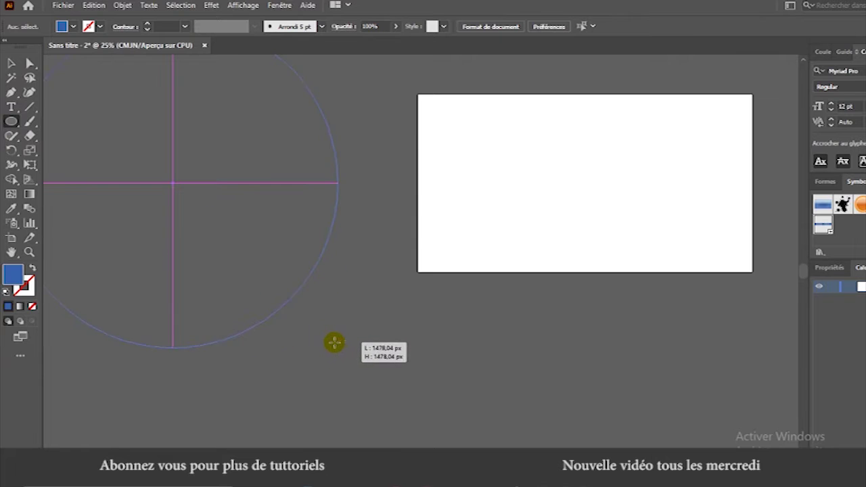
left_click_drag(334, 343, 262, 271)
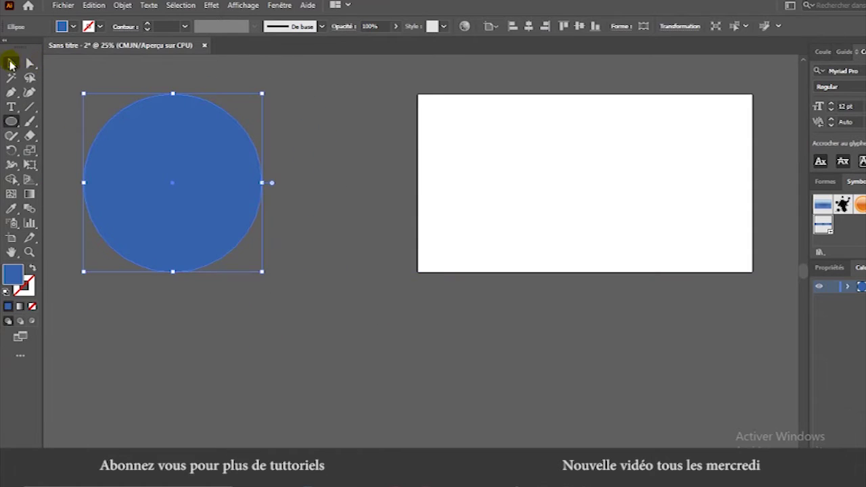
left_click(11, 64)
left_click_drag(200, 163, 257, 204)
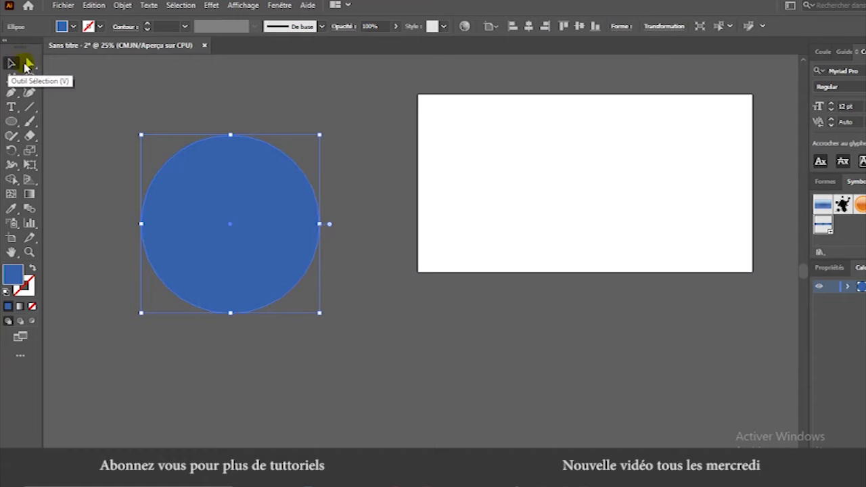
Delete the circle's left anchor to make a half-disc and drag a copy onto the artboard.
left_click(29, 63)
left_click_drag(129, 87, 229, 333)
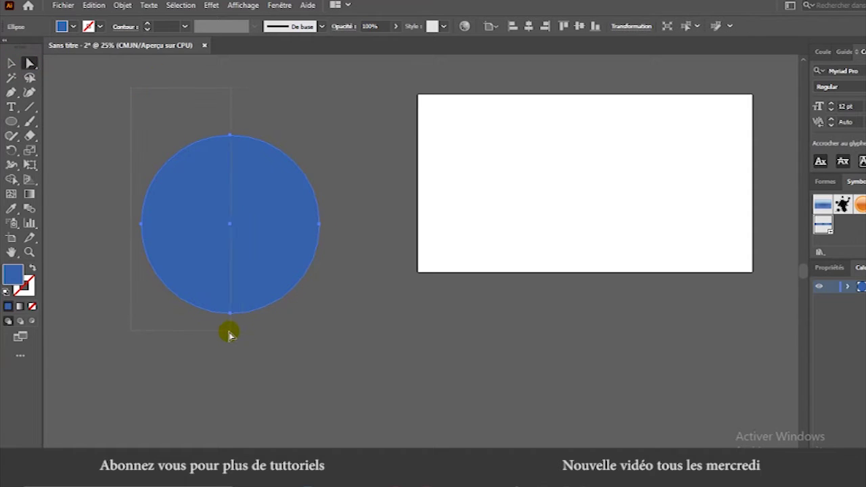
key("Delete")
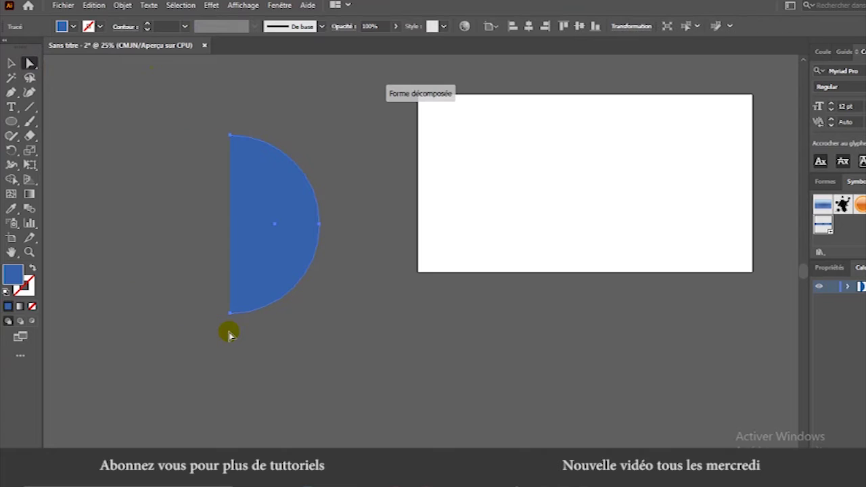
mouse_move(267, 275)
left_mouse_down()
mouse_move(585, 201)
mouse_move(710, 388)
left_mouse_up()
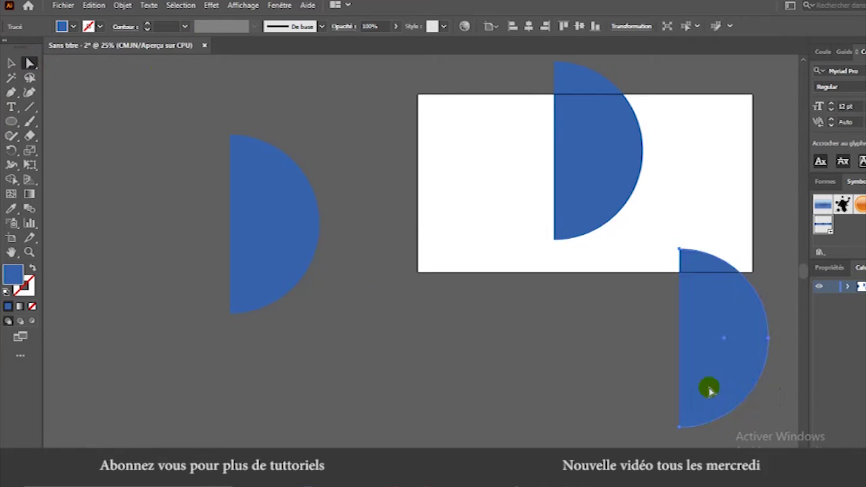
left_click_drag(187, 120, 293, 315)
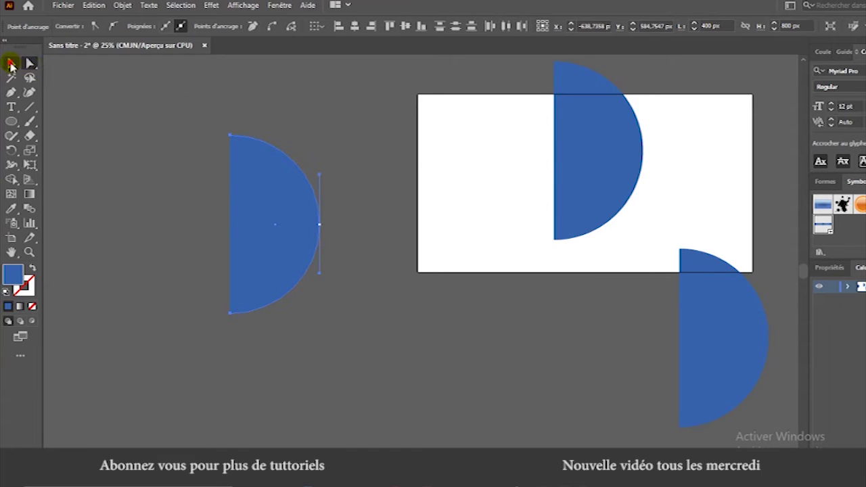
Apply a 3D Revolve to the left half-circle and map the bat symbol onto it.
left_click(11, 64)
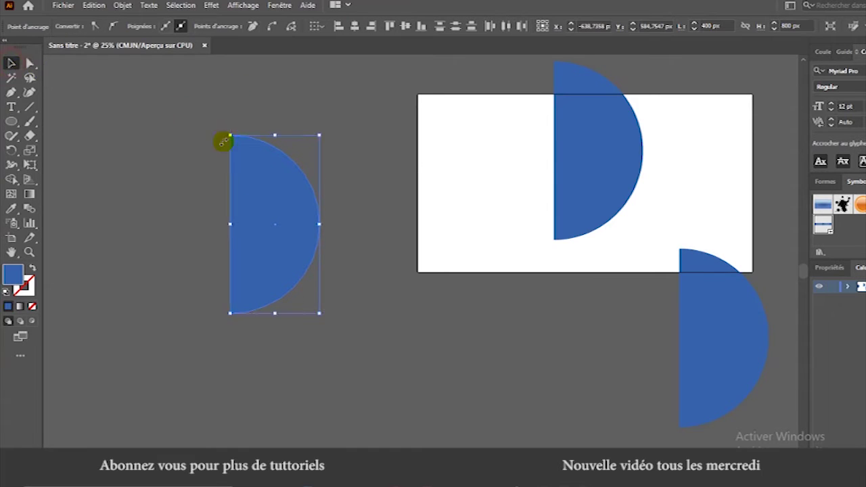
left_click(213, 7)
mouse_move(239, 84)
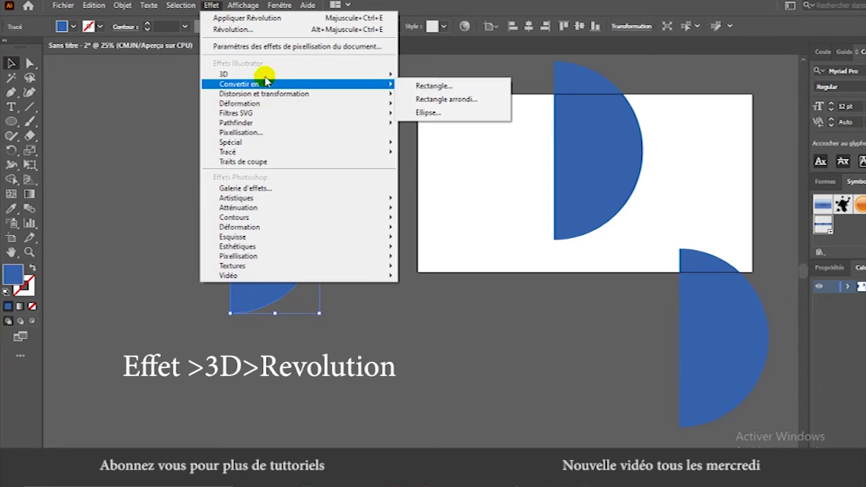
left_click(425, 90)
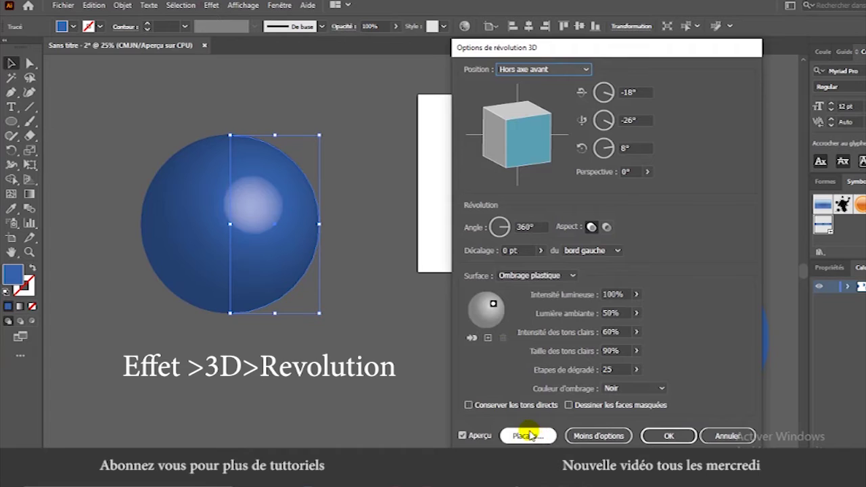
left_click(528, 436)
left_click(584, 69)
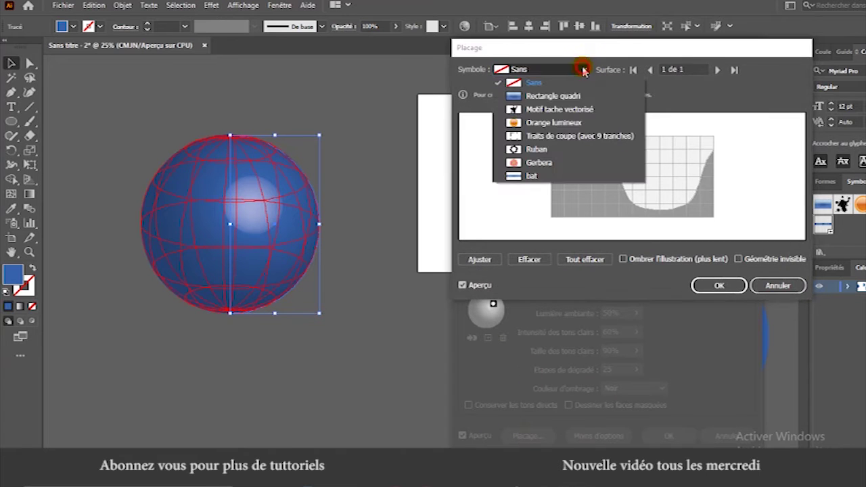
left_click(534, 177)
Stretch the bat stripes over the whole surface, enable Invisible Geometry, and confirm the mapping.
left_click_drag(633, 170, 628, 132)
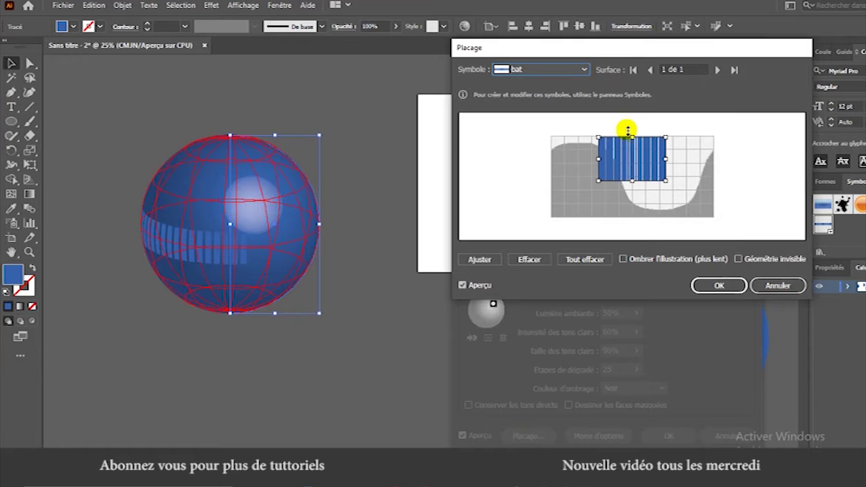
left_click_drag(599, 159, 551, 158)
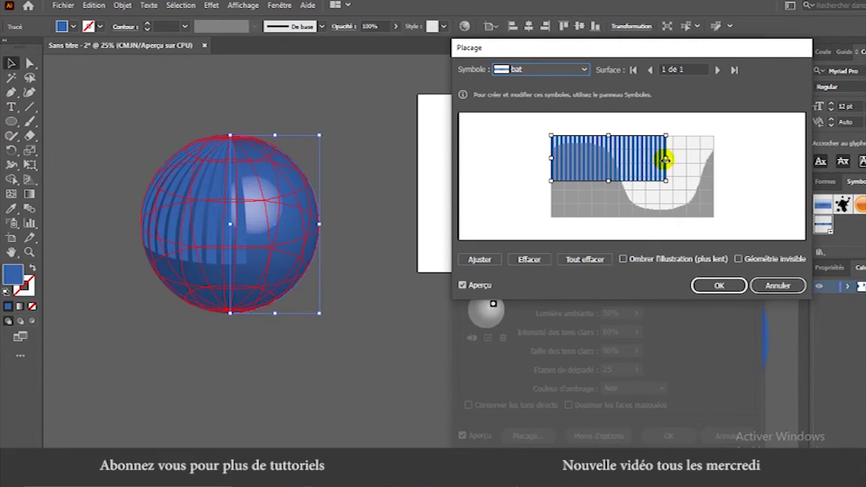
left_click_drag(666, 158, 714, 159)
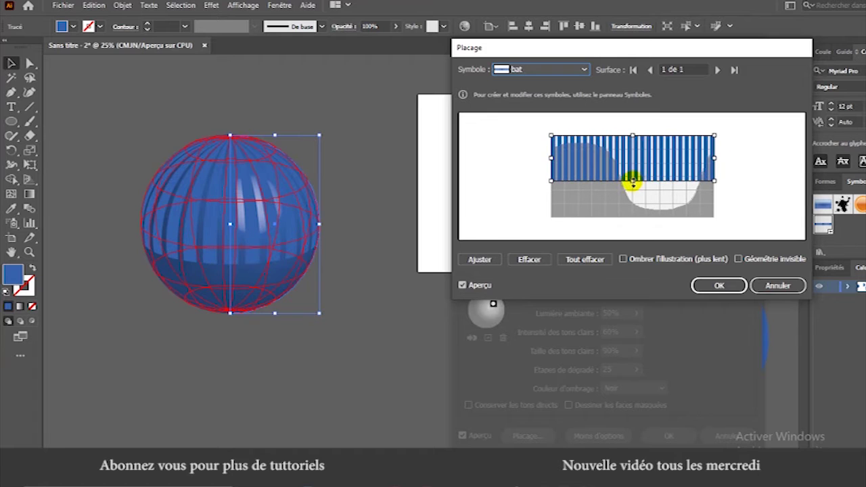
left_click_drag(632, 181, 632, 218)
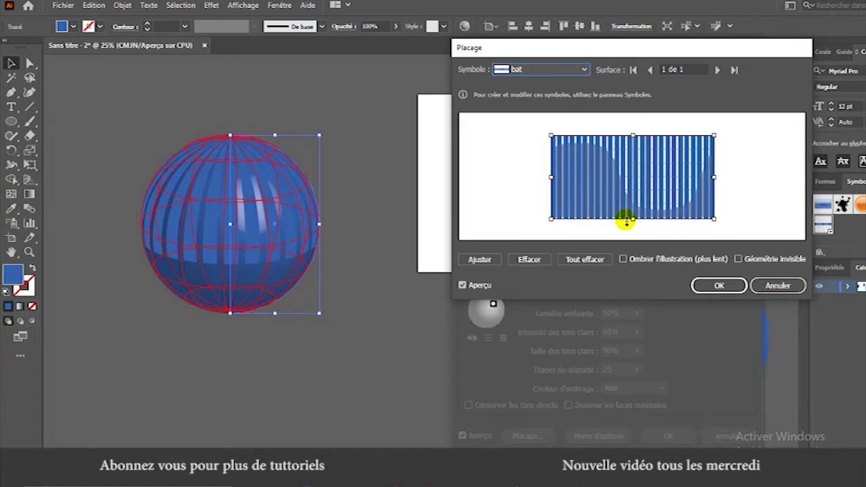
left_click(738, 259)
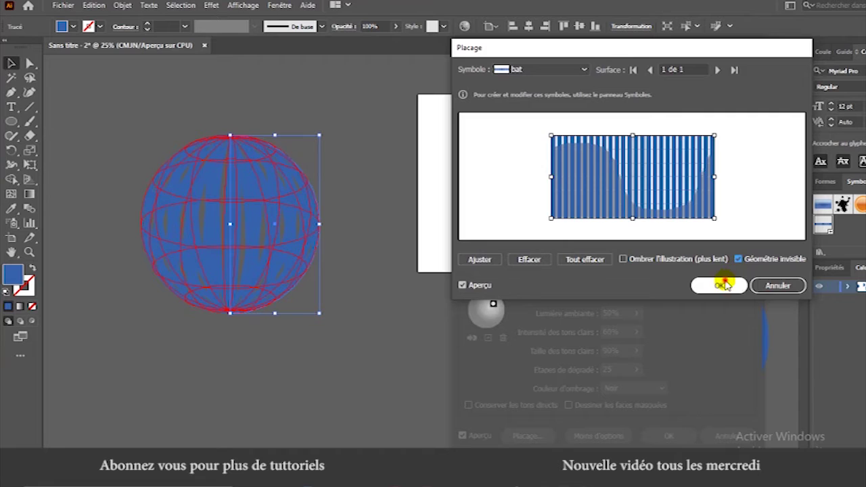
left_click(719, 285)
Confirm the 3D revolve and expand the sphere's appearance into shapes.
left_click(668, 435)
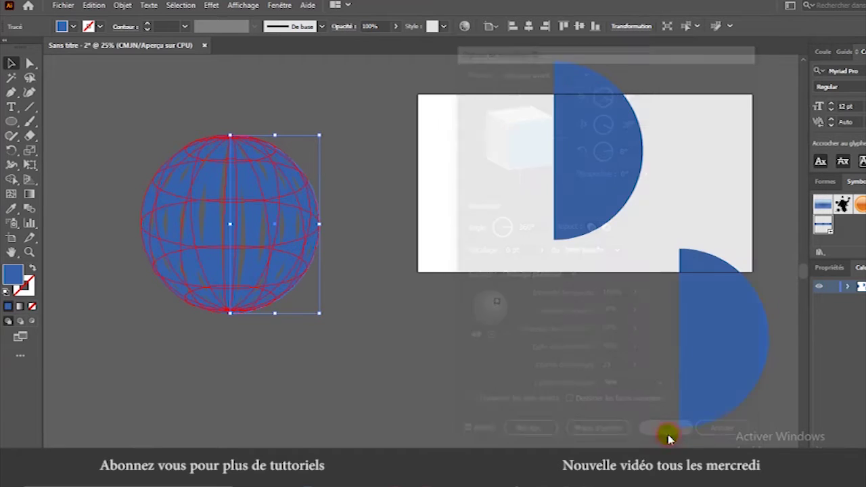
left_click(122, 5)
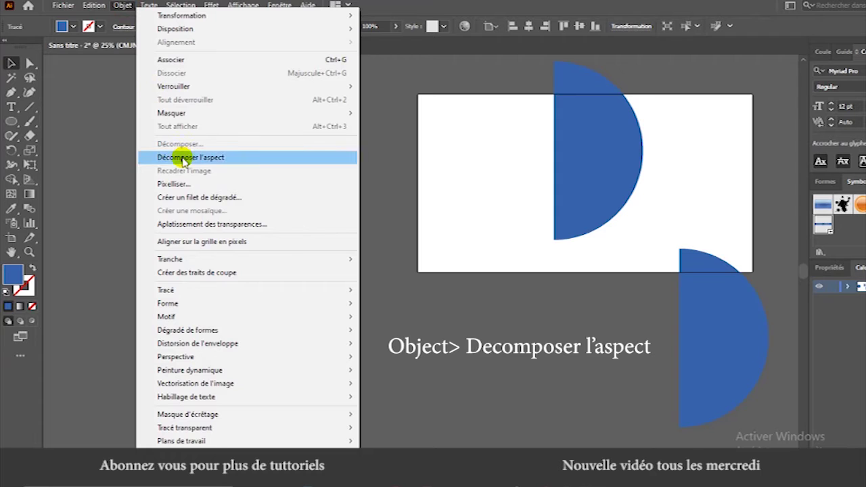
left_click(183, 160)
Ungroup the expanded sphere twice and release its clipping mask.
right_click(232, 192)
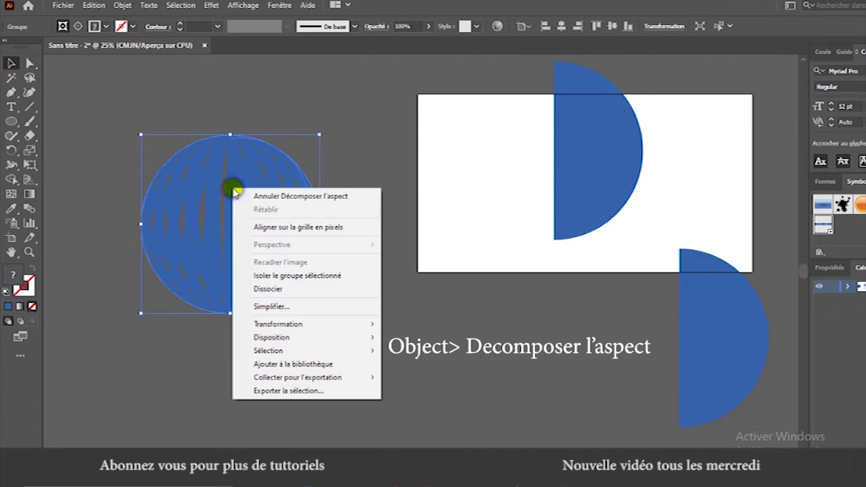
left_click(293, 289)
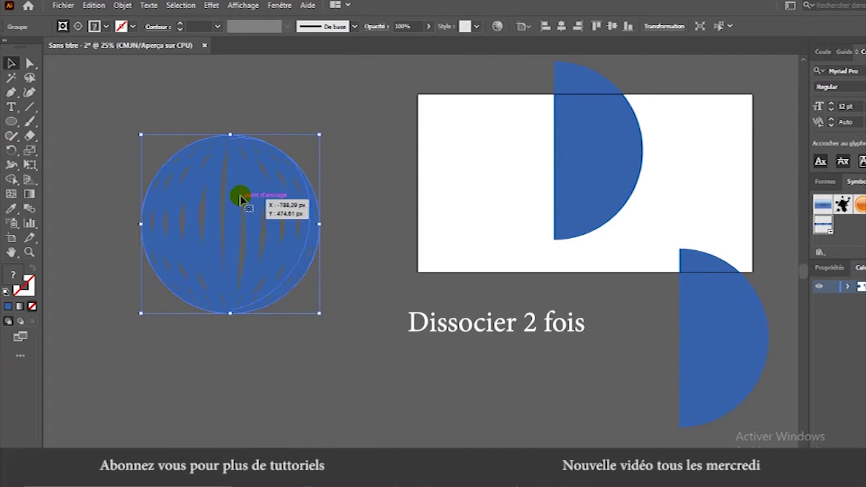
right_click(240, 197)
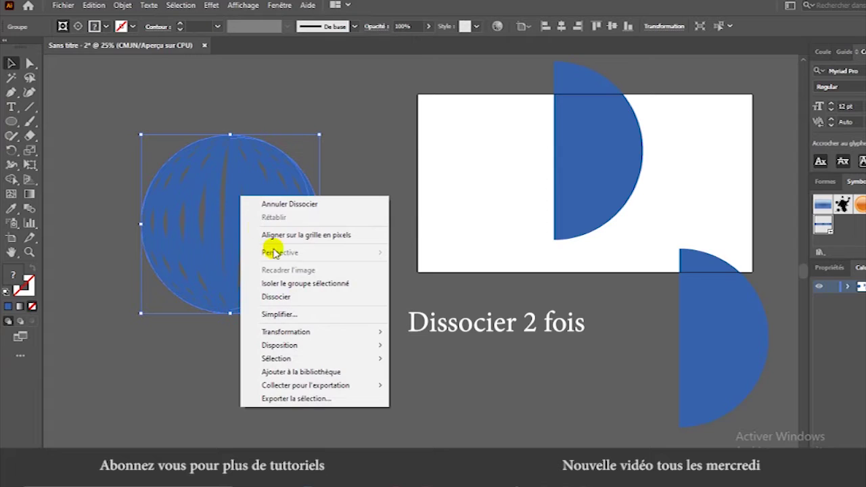
left_click(296, 299)
right_click(252, 203)
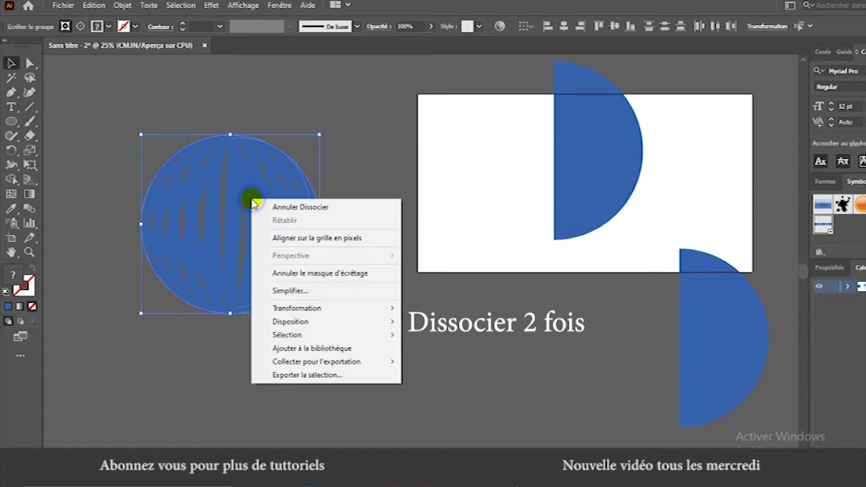
left_click(298, 273)
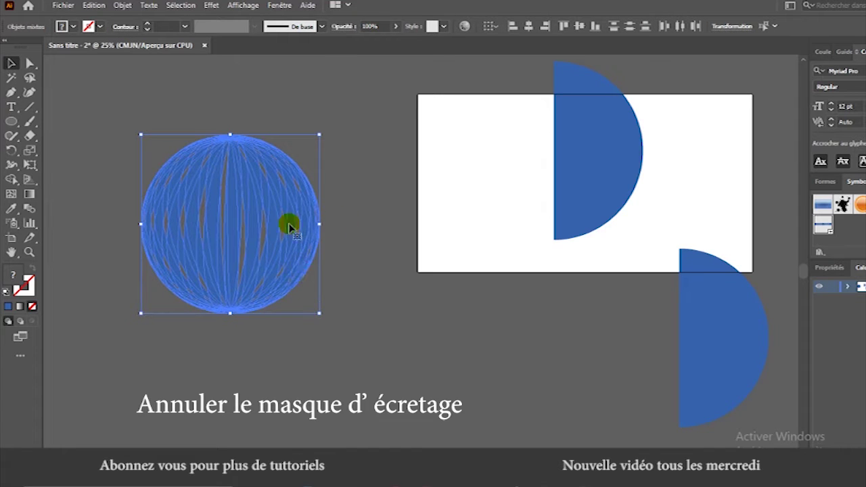
Try an orange fill on the sphere, then undo it.
double_click(13, 273)
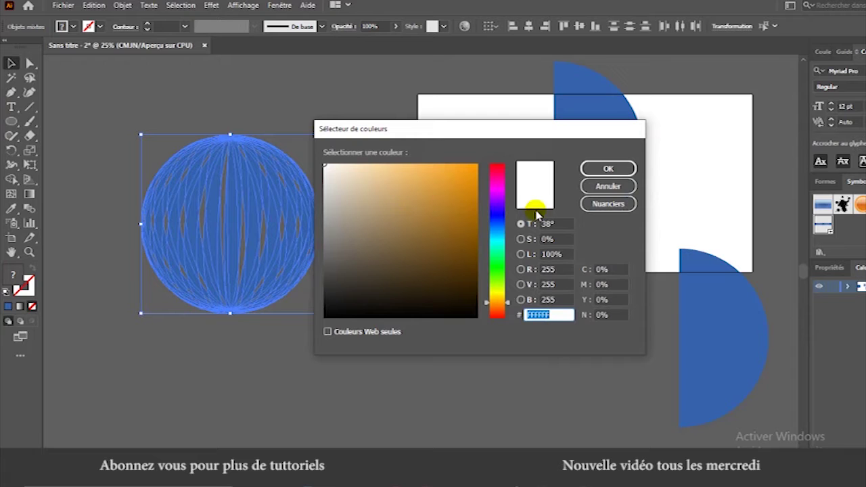
left_click(468, 167)
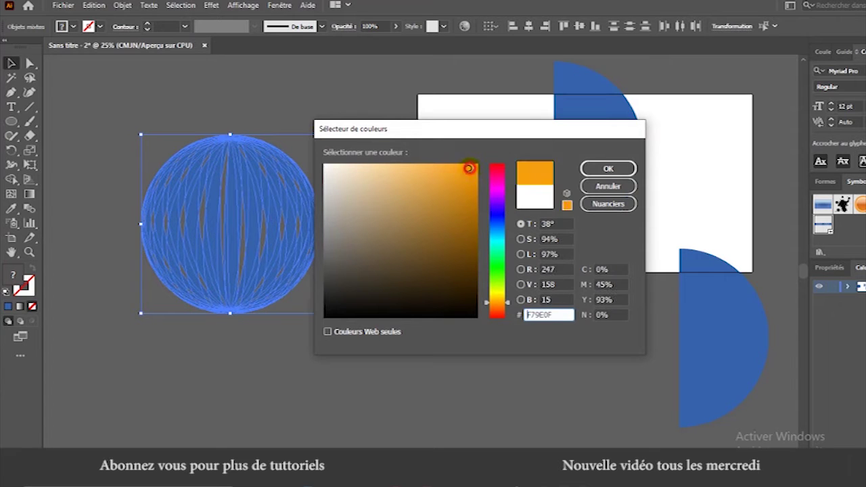
left_click(626, 171)
left_click(367, 224)
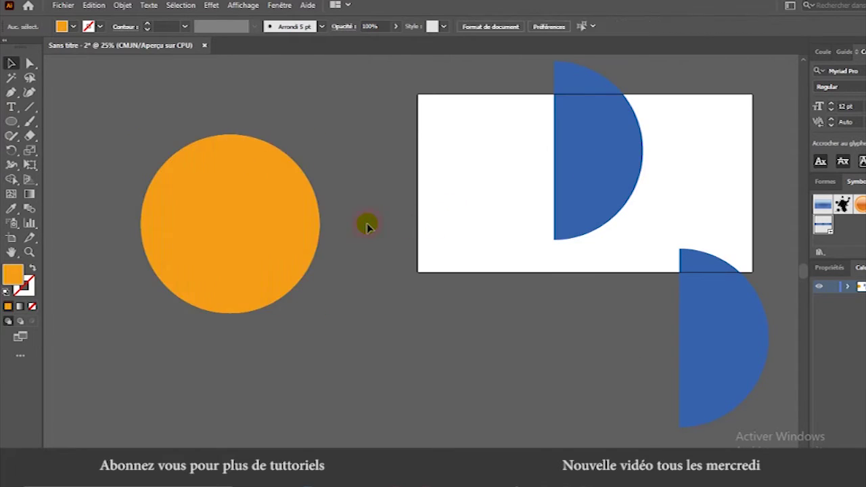
key("ctrl+z")
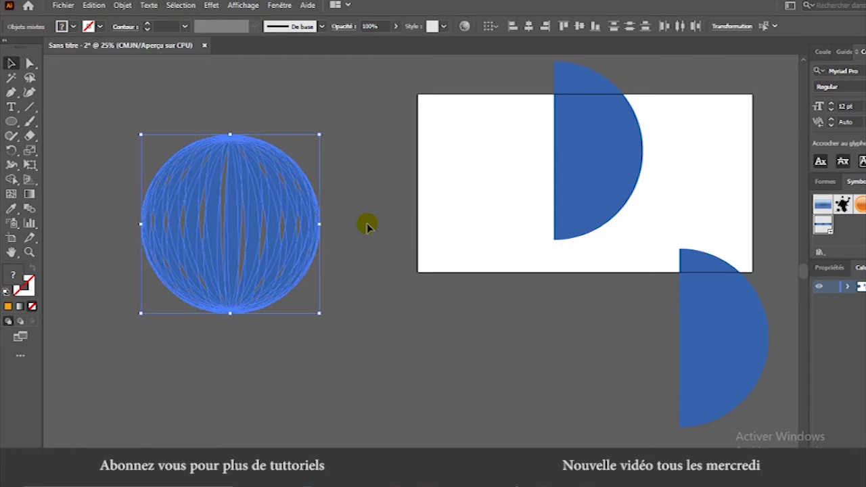
Fill the sphere's stripe shapes with pale blue.
left_click(367, 225)
left_click(273, 210)
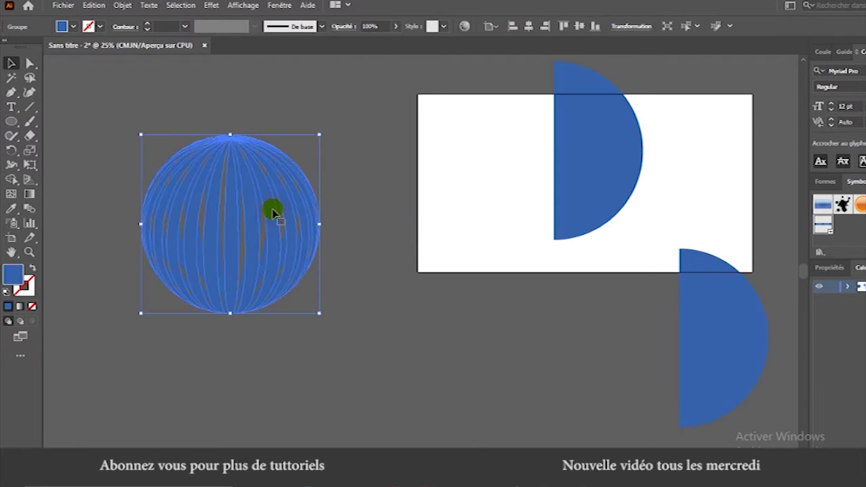
left_click(229, 228)
left_click(12, 275)
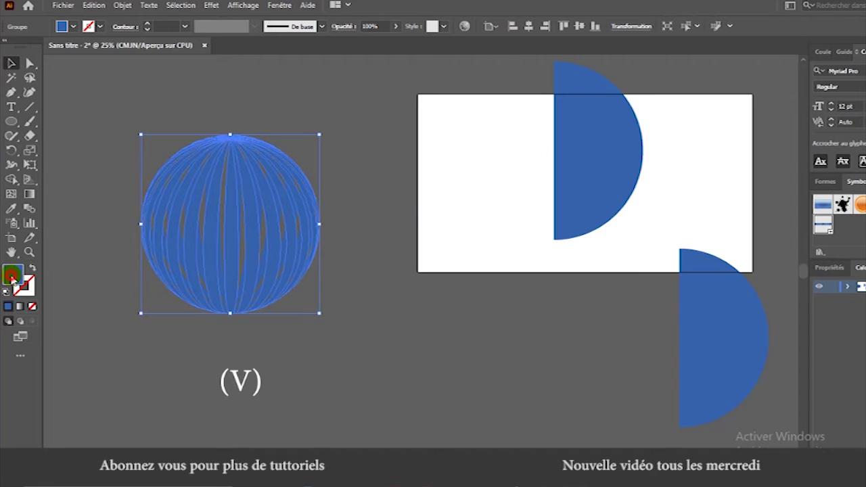
left_click(13, 278)
left_click(335, 176)
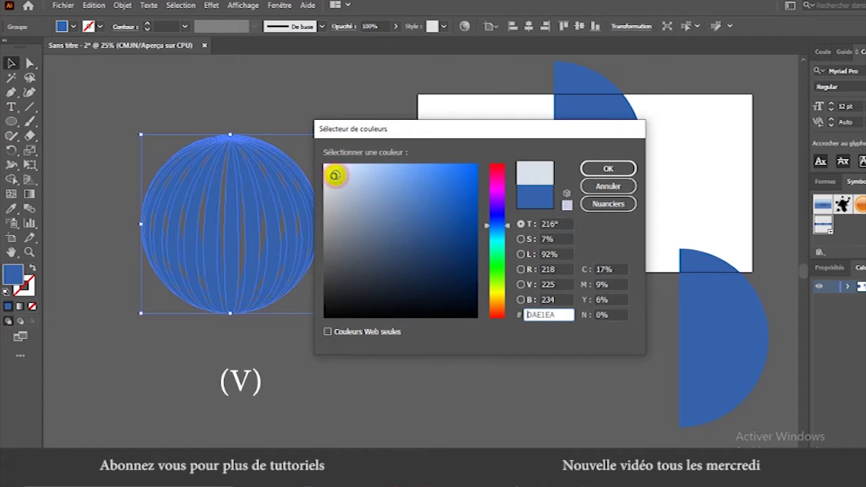
left_click(613, 169)
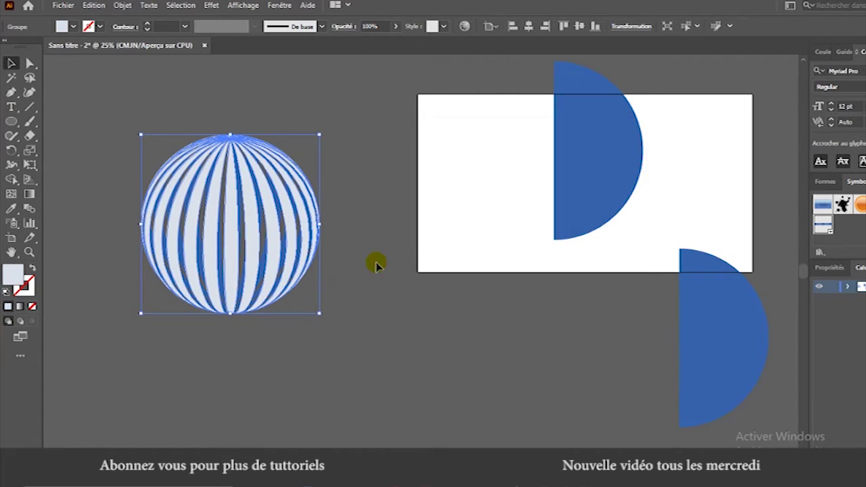
left_click(377, 264)
left_click(273, 239)
left_click(366, 282)
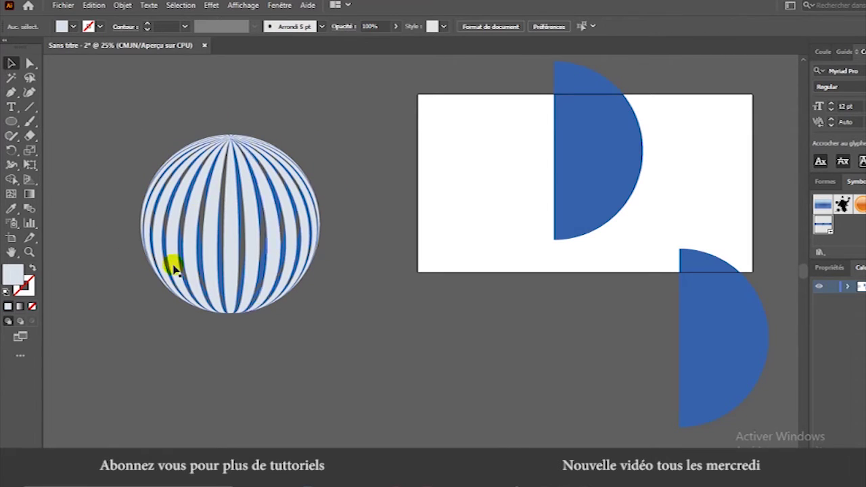
Send the pale blue shapes behind the blue stripes.
left_click(251, 223)
right_click(251, 224)
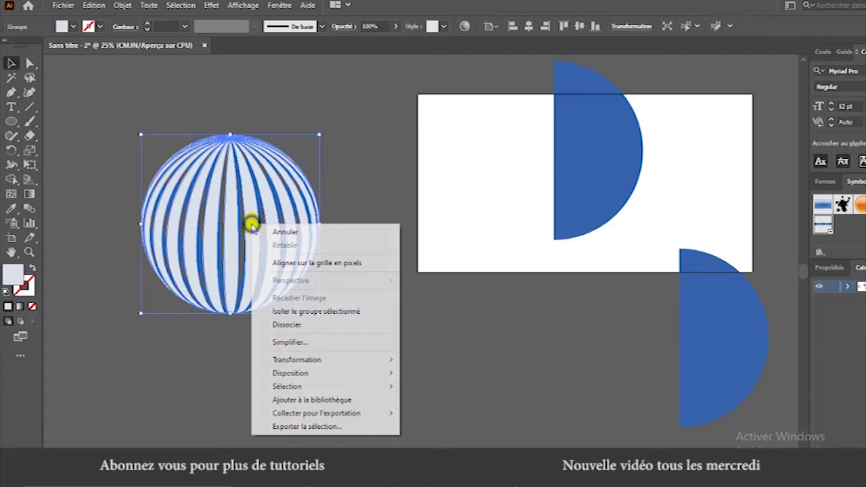
mouse_move(291, 373)
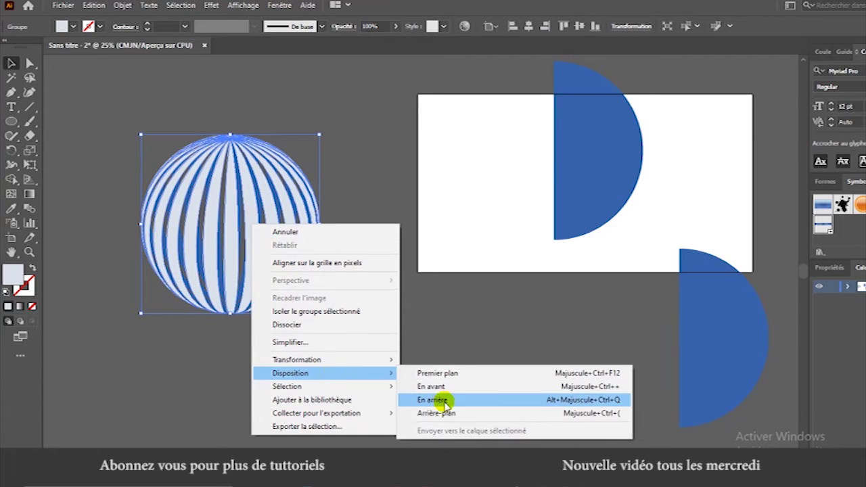
left_click(446, 414)
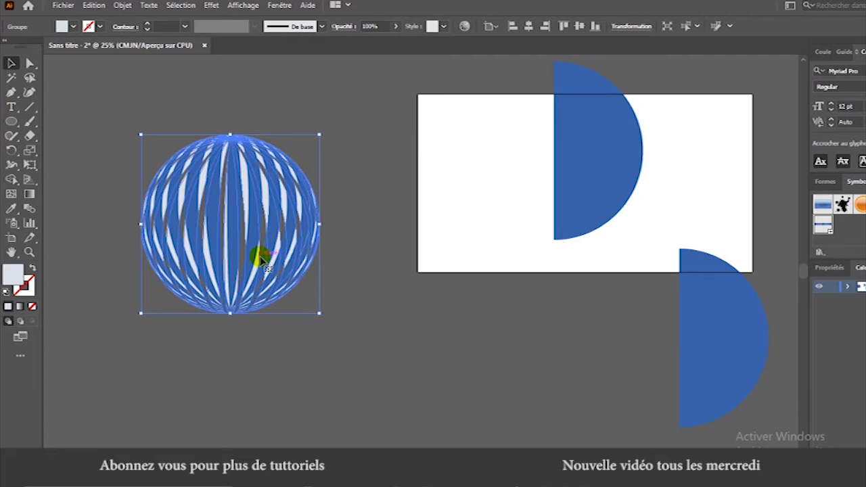
left_click(301, 111)
Recolour the blue stripes light grey, #C1C3C6.
left_click(255, 201)
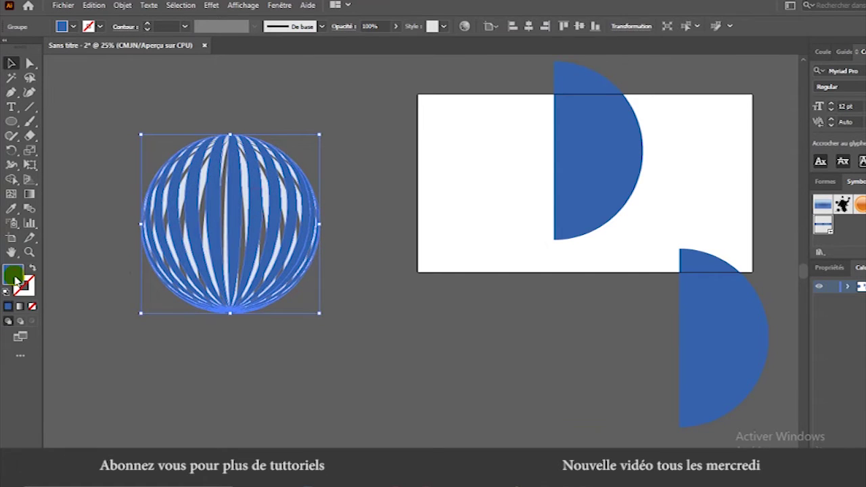
double_click(15, 276)
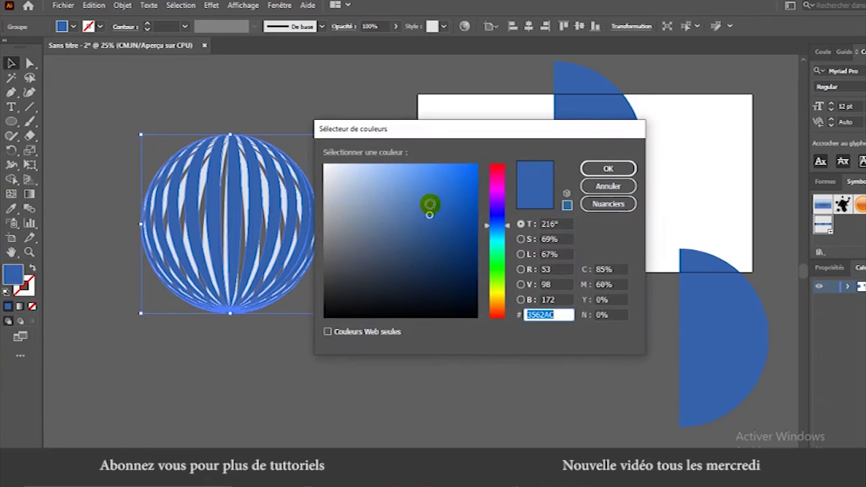
left_click(332, 177)
left_click(330, 197)
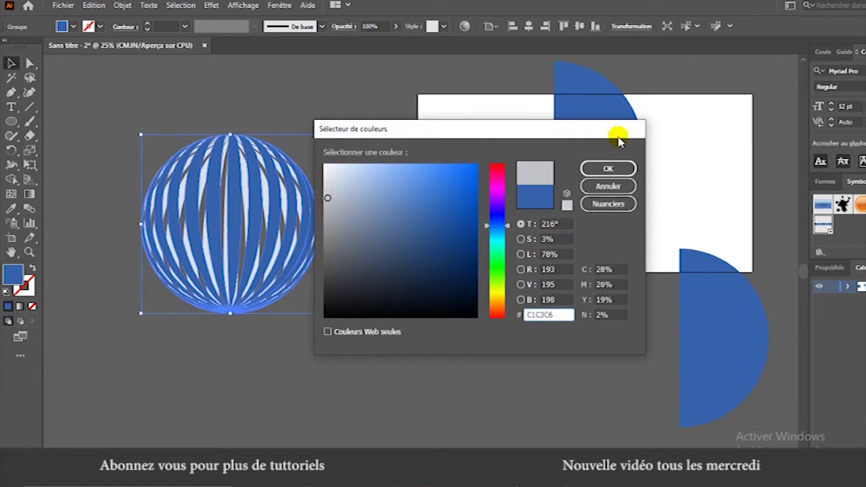
left_click(608, 168)
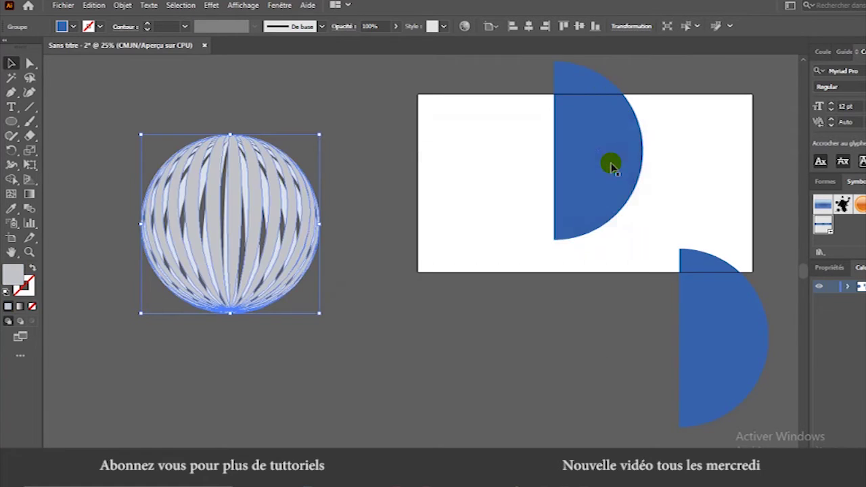
left_click(375, 280)
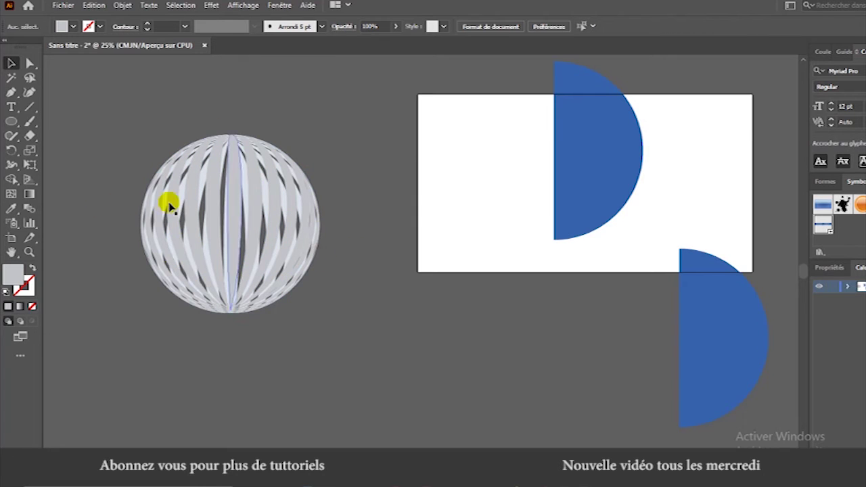
Select the whole grey sphere and move it higher on the canvas.
left_click_drag(123, 155, 280, 294)
left_click_drag(272, 254, 274, 184)
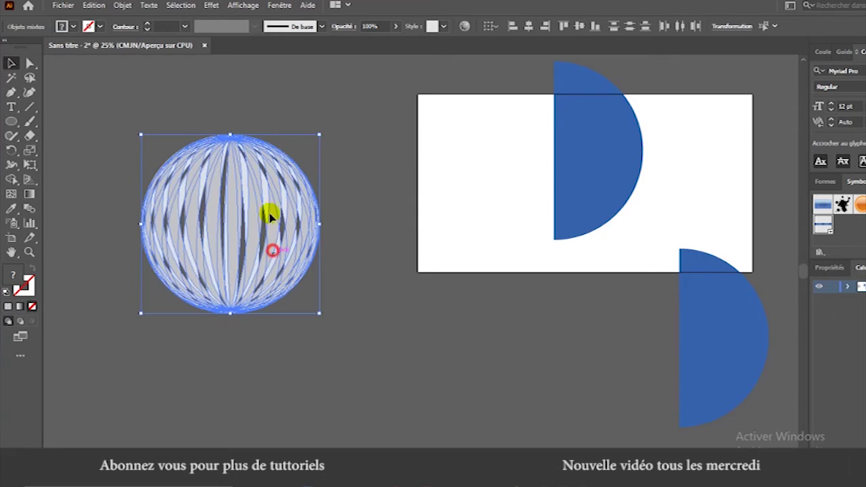
left_click(362, 260)
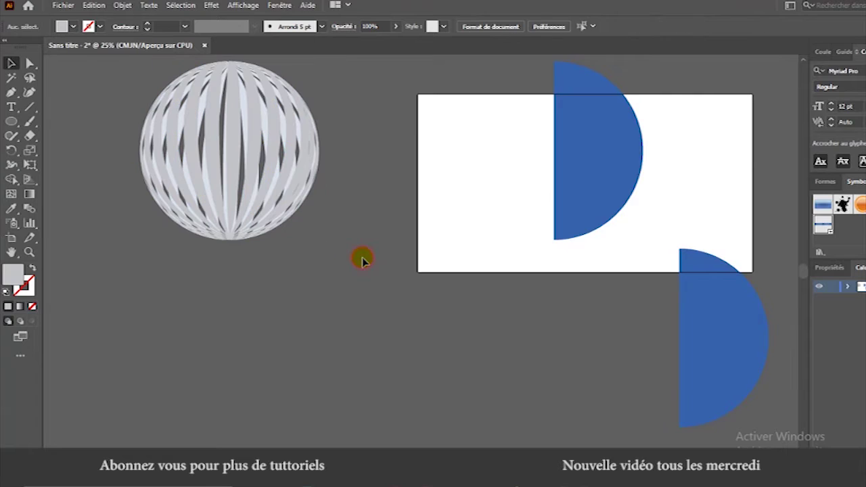
Move the upper half-circle below the grey sphere, apply 3D Revolve, and map the bat symbol.
left_click_drag(599, 186, 313, 384)
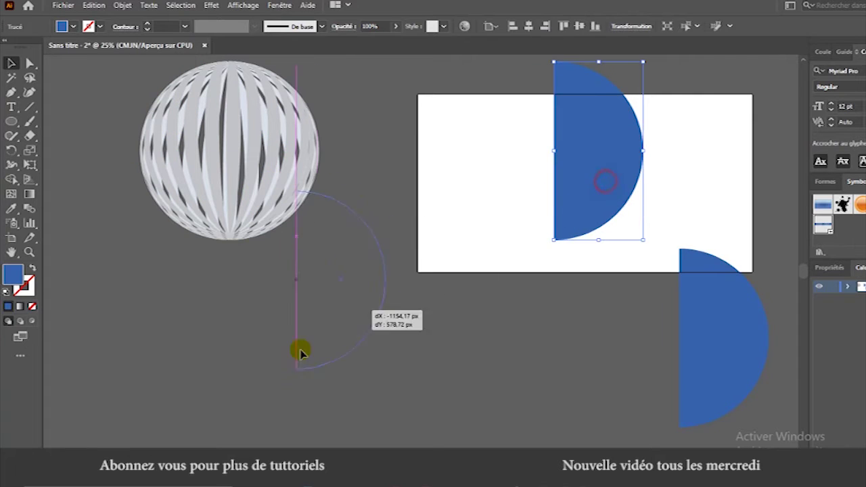
left_click(212, 6)
mouse_move(298, 74)
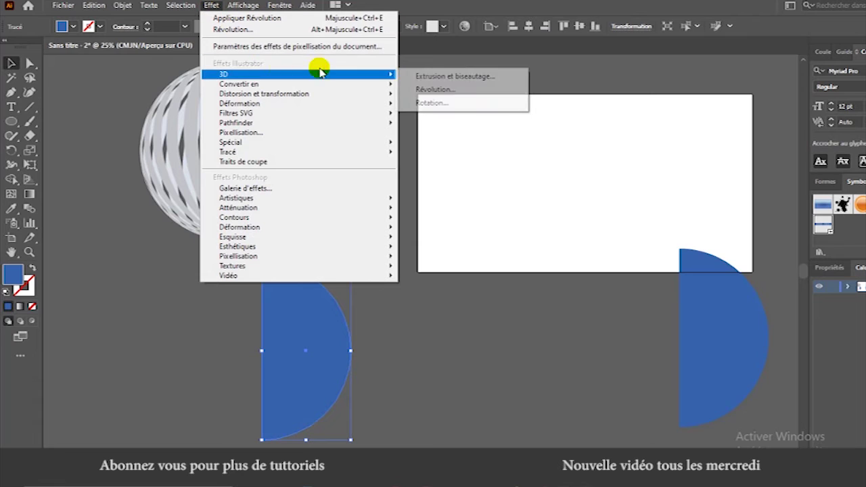
left_click(423, 90)
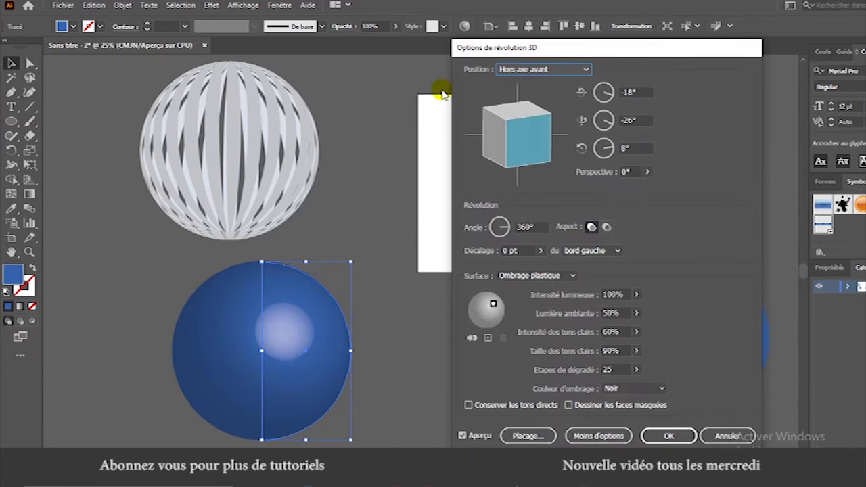
left_click(528, 436)
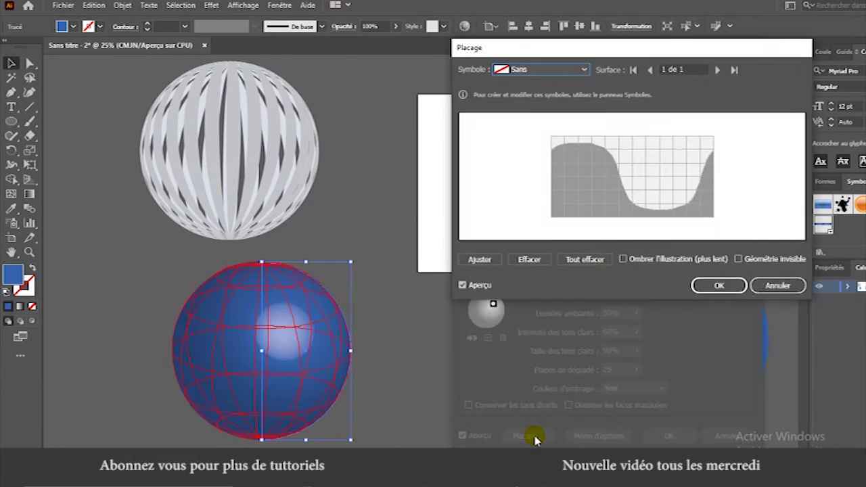
left_click(584, 70)
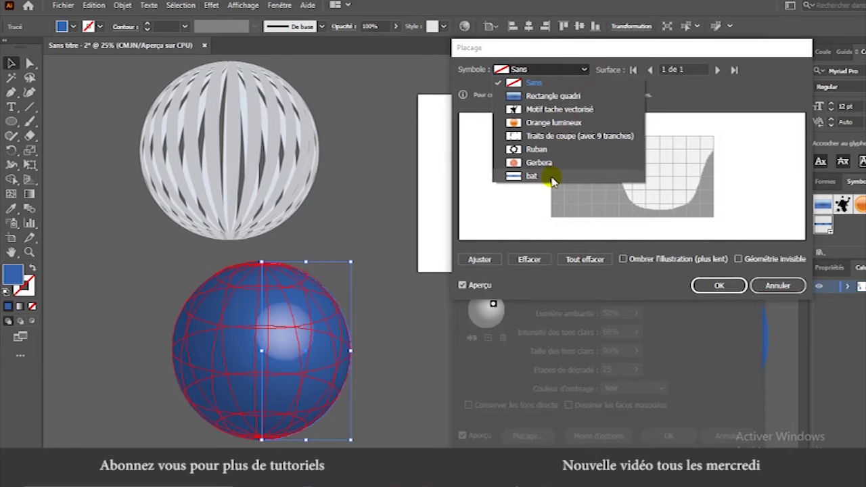
left_click(552, 180)
Stretch the bat stripes across the surface, hide the geometry, and apply the revolve.
left_click_drag(632, 172, 632, 132)
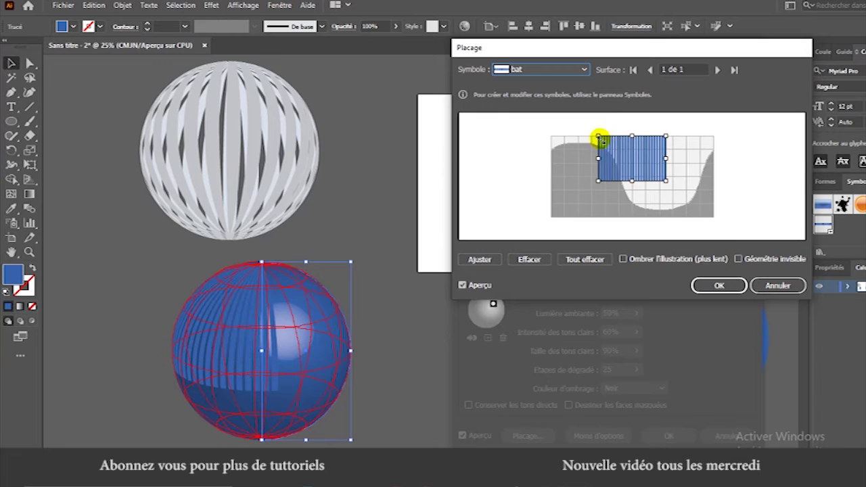
left_click_drag(598, 158, 548, 160)
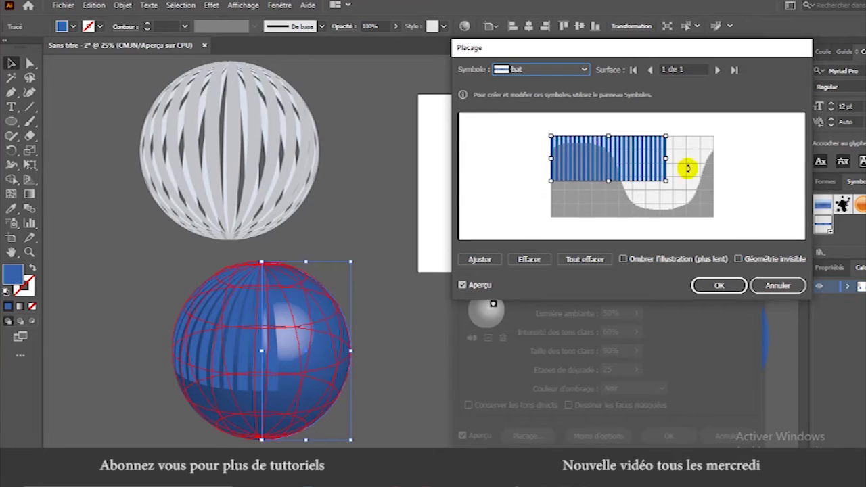
left_click_drag(665, 158, 714, 159)
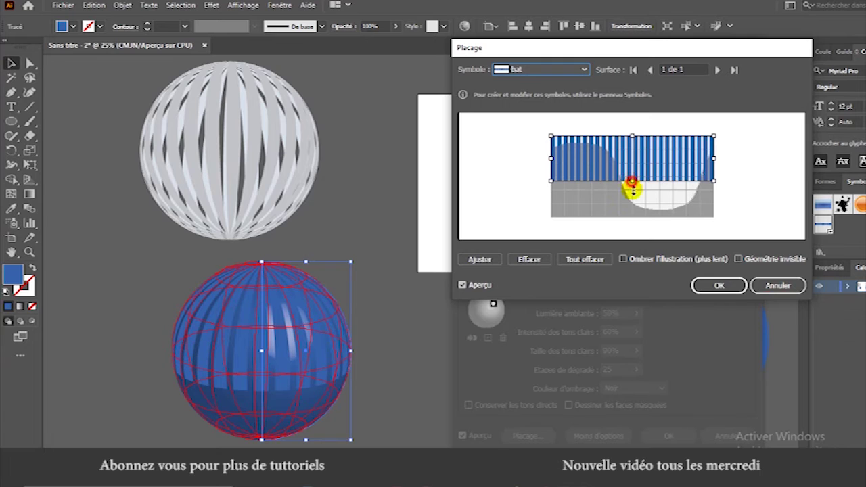
left_click_drag(632, 181, 633, 217)
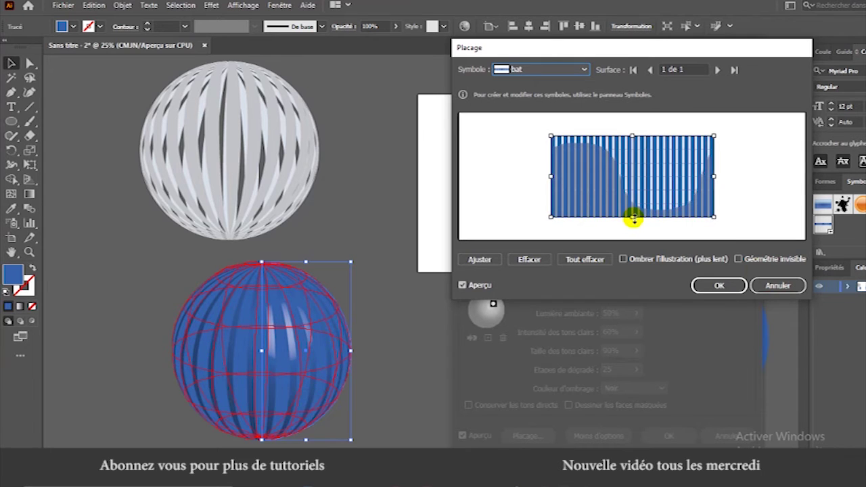
left_click(739, 259)
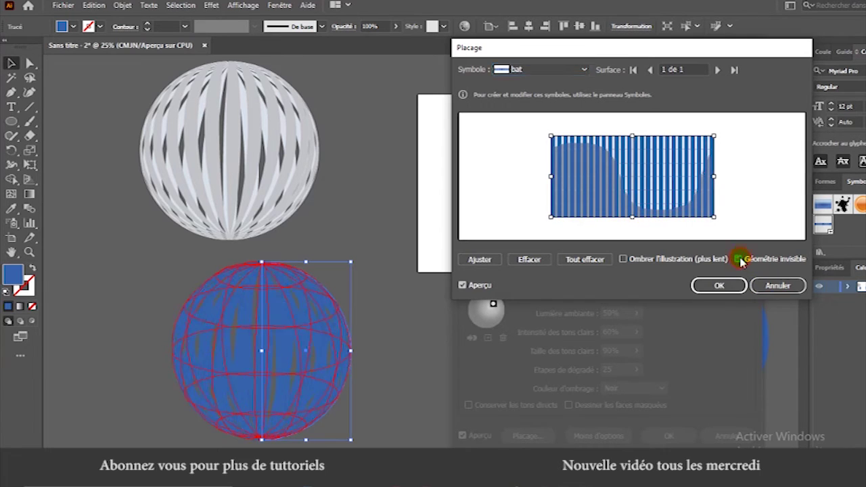
left_click(723, 286)
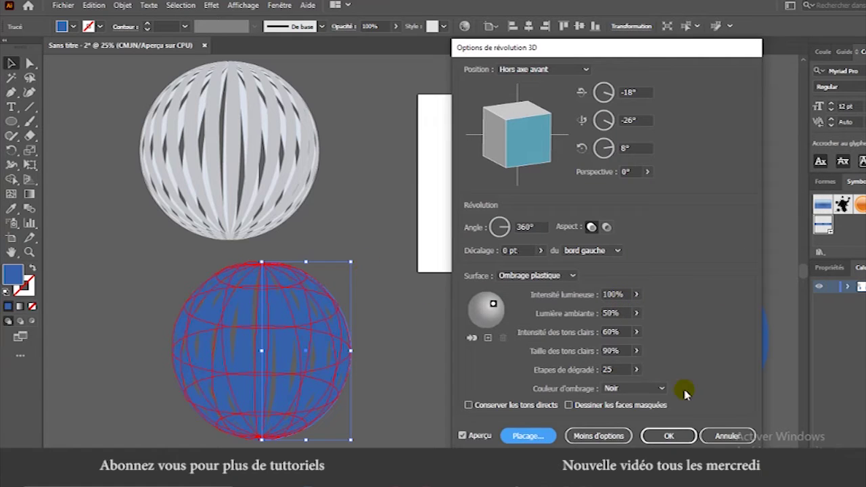
left_click(670, 435)
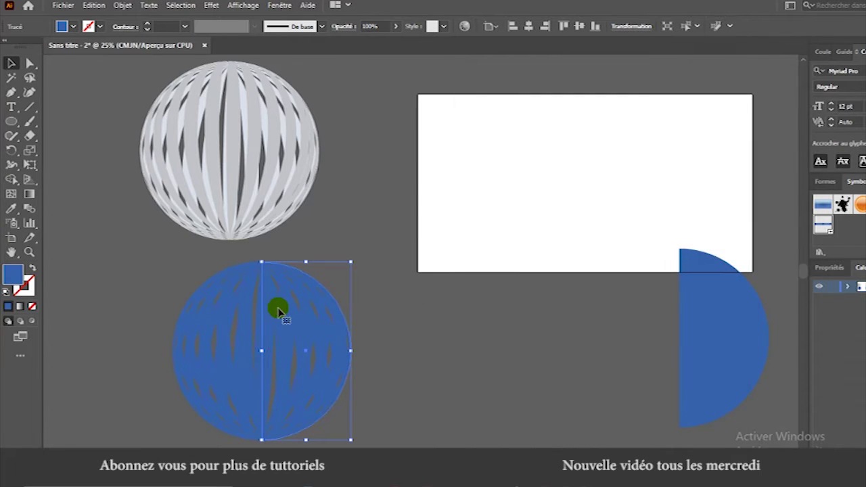
Expand the second sphere, ungroup it twice, release its clipping mask, and select the stripe group.
left_click(123, 6)
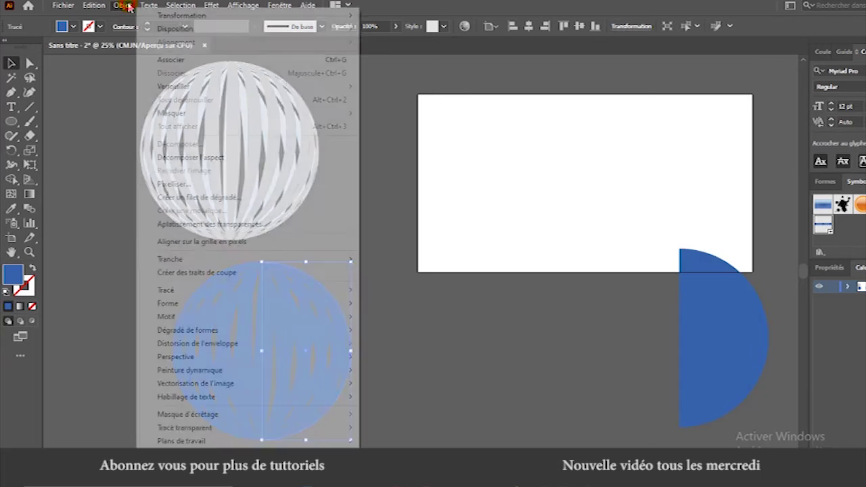
left_click(167, 157)
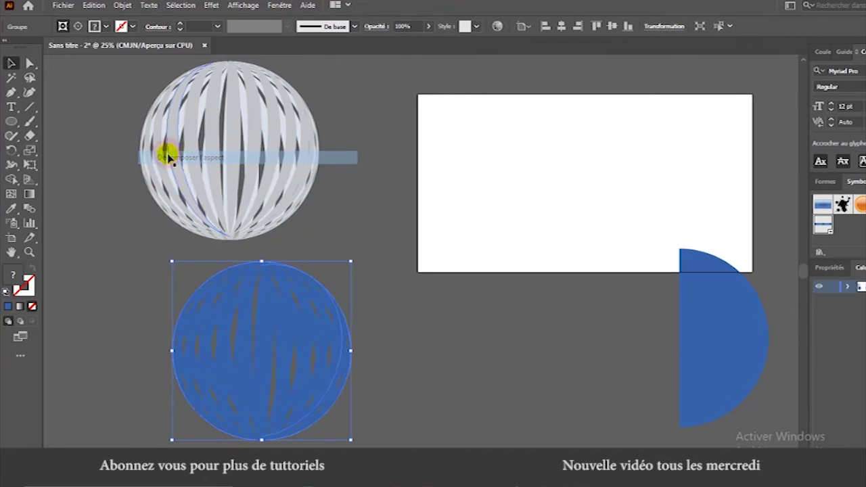
right_click(256, 324)
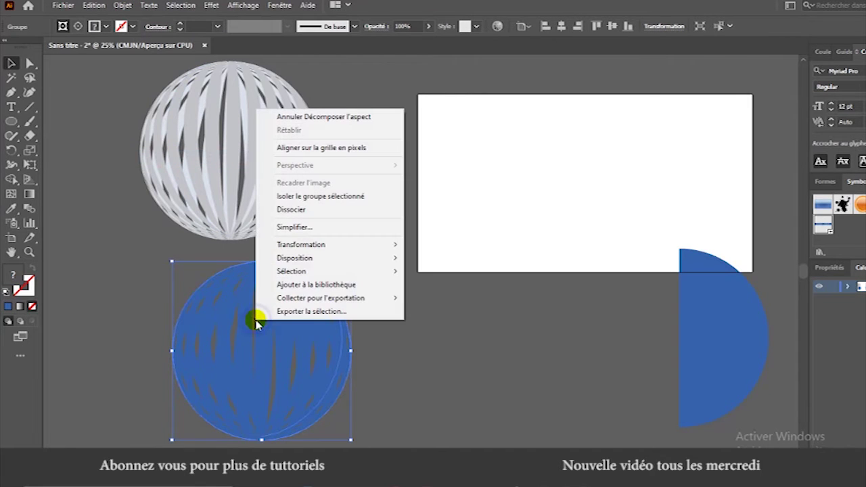
left_click(304, 210)
right_click(270, 348)
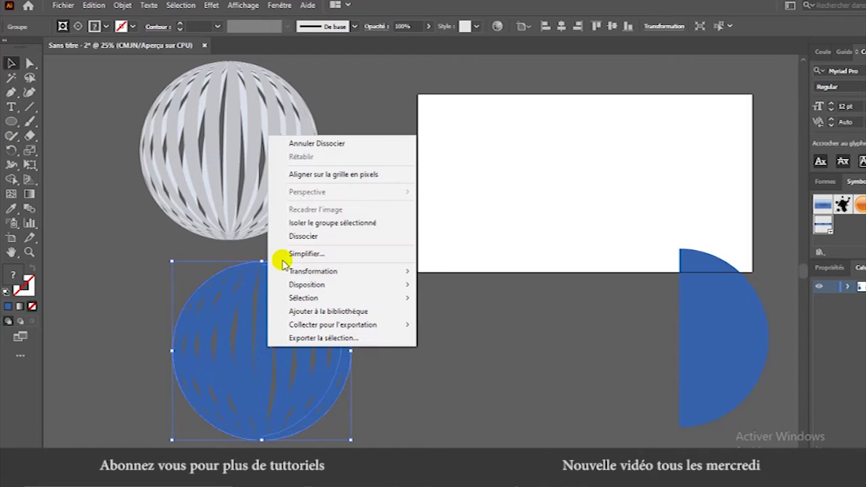
left_click(304, 237)
right_click(270, 308)
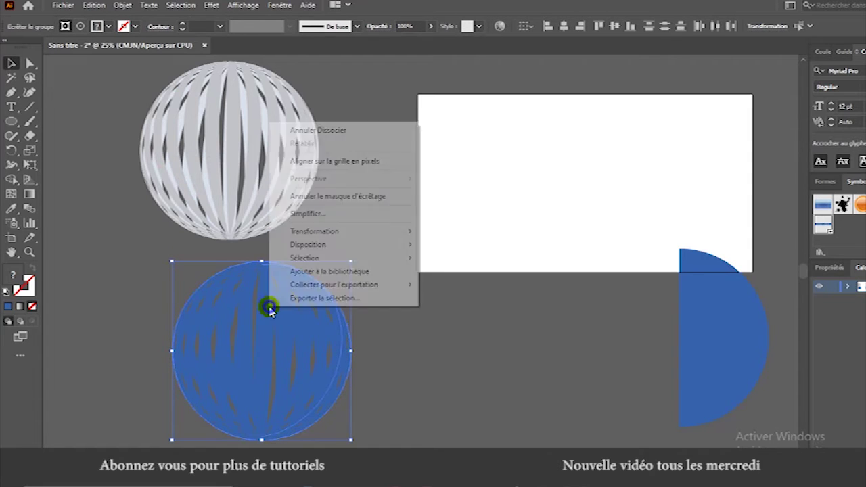
left_click(324, 197)
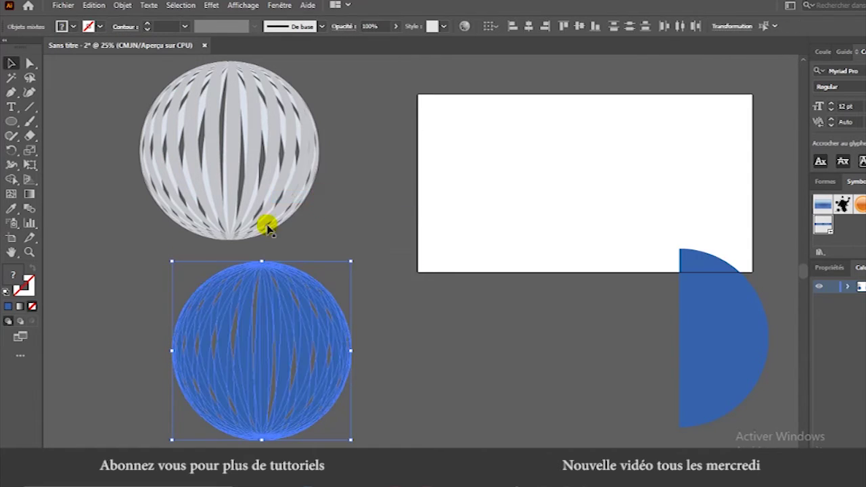
left_click(309, 343)
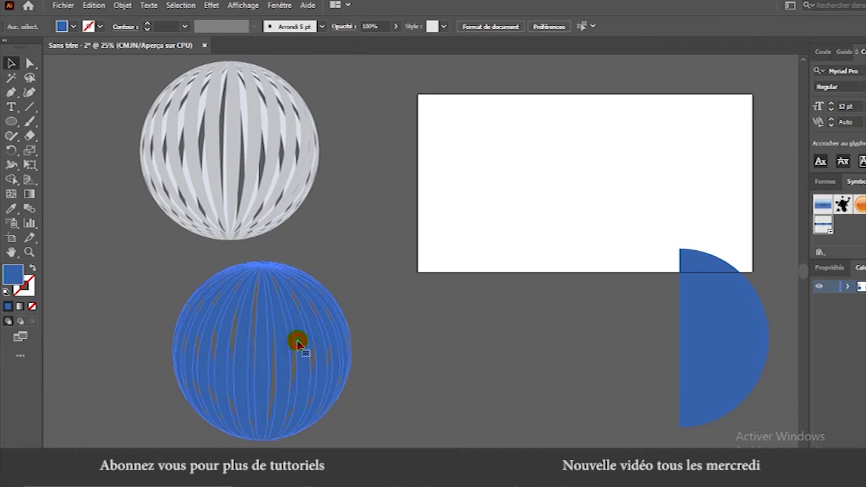
Recolour one stripe group bright golden yellow and send it to the back.
double_click(14, 274)
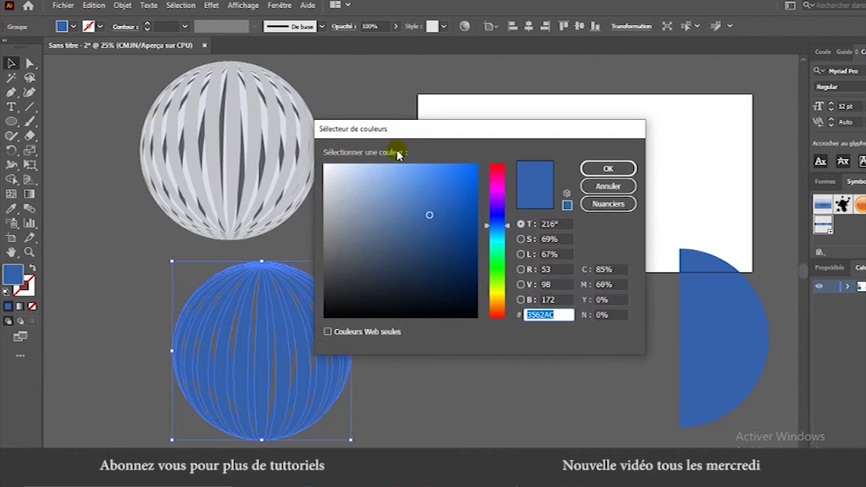
left_click_drag(509, 229, 504, 296)
left_click(473, 172)
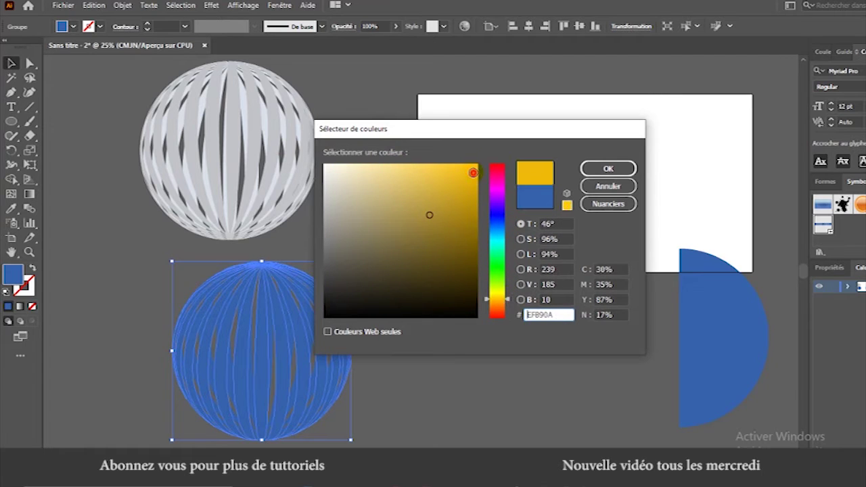
left_click(608, 169)
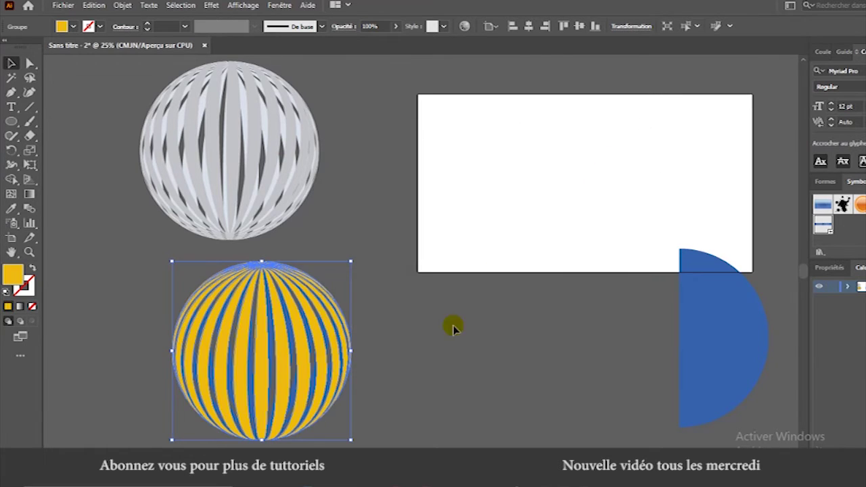
left_click(438, 367)
left_click(308, 355)
right_click(306, 354)
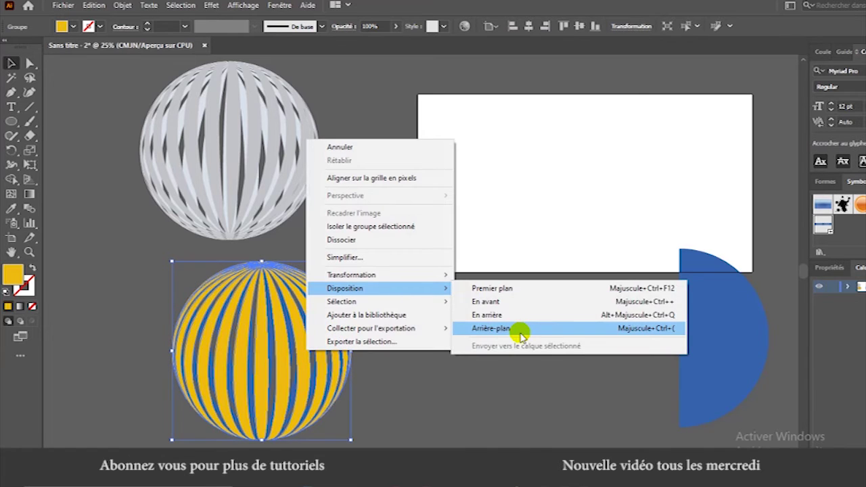
left_click(517, 329)
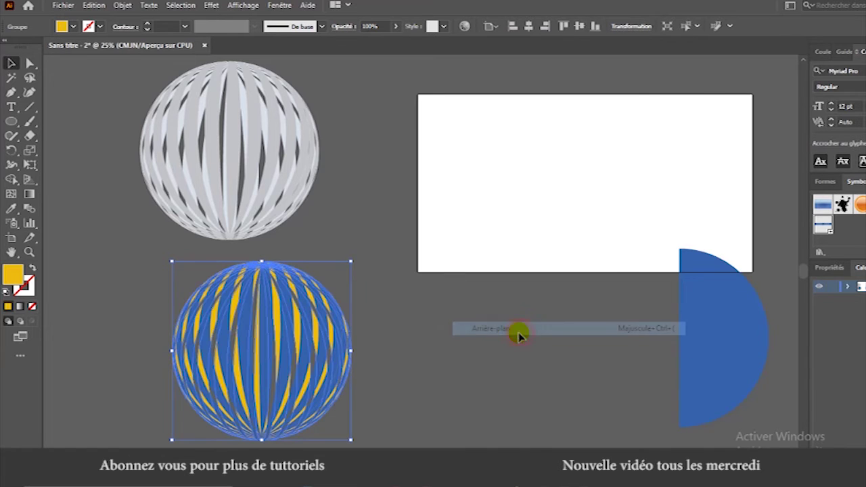
left_click(431, 327)
Recolour the remaining blue stripes pale yellow #EFD378 and rearrange their stacking order.
left_click(283, 359)
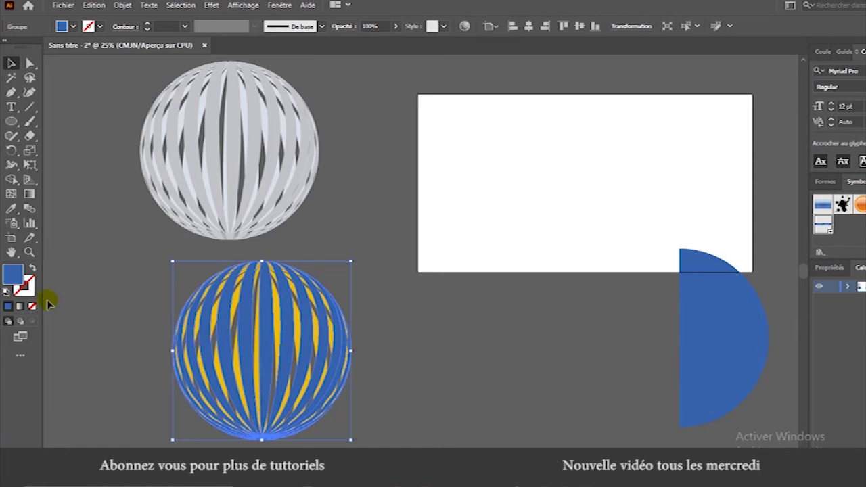
double_click(12, 276)
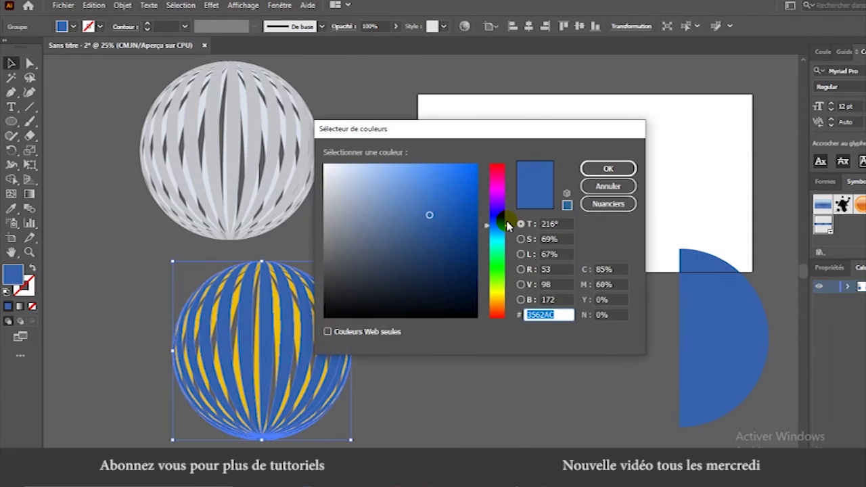
left_click_drag(507, 226, 508, 300)
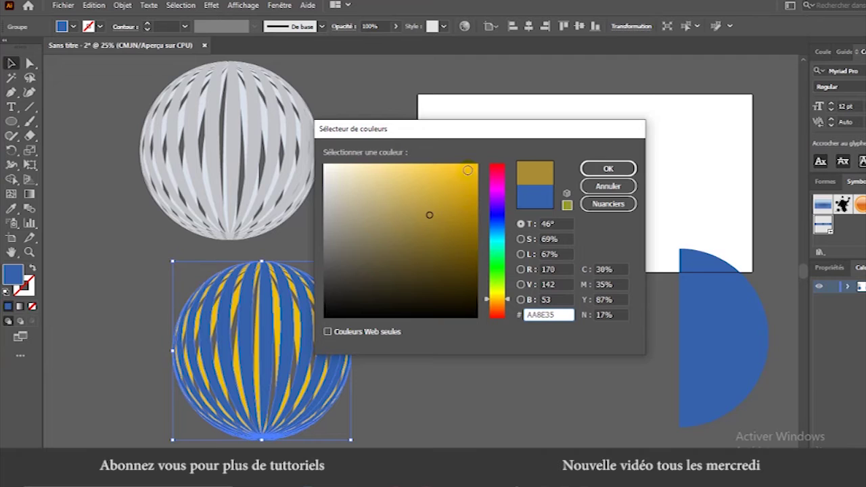
left_click(468, 171)
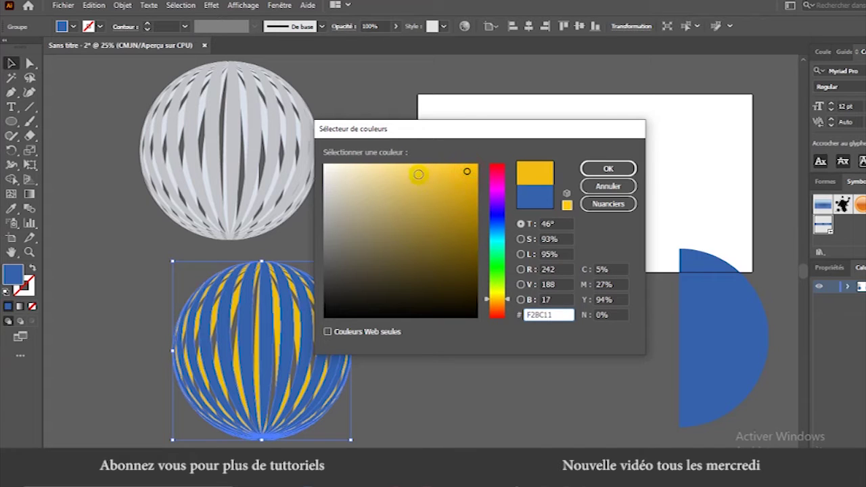
left_click(401, 171)
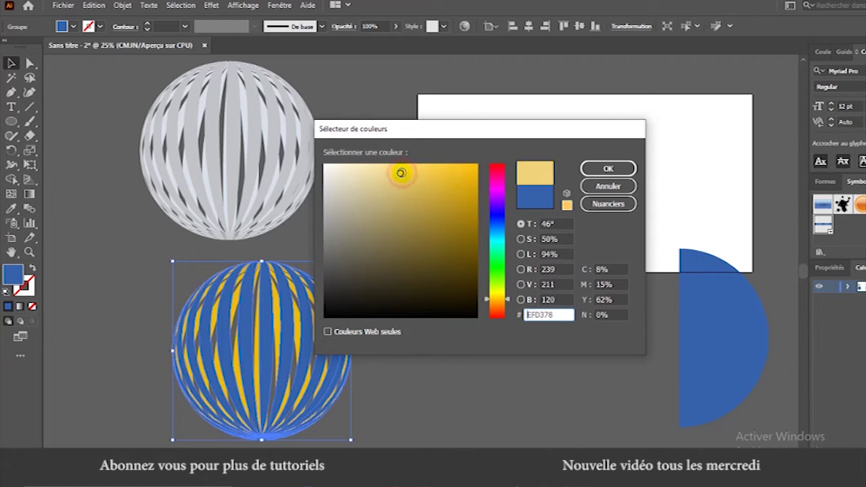
left_click(597, 171)
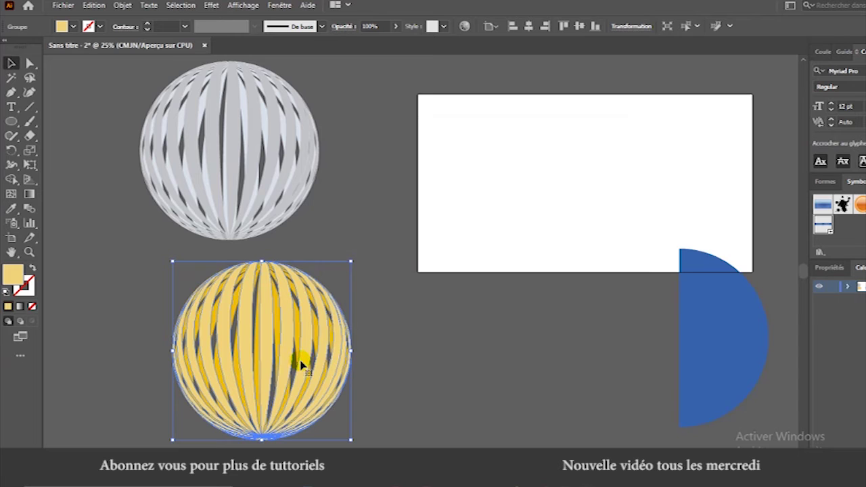
right_click(301, 363)
mouse_move(340, 299)
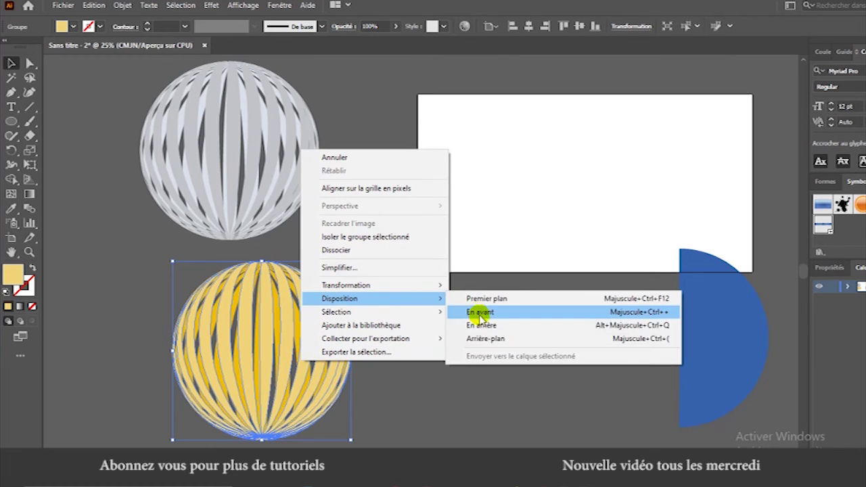
left_click(482, 338)
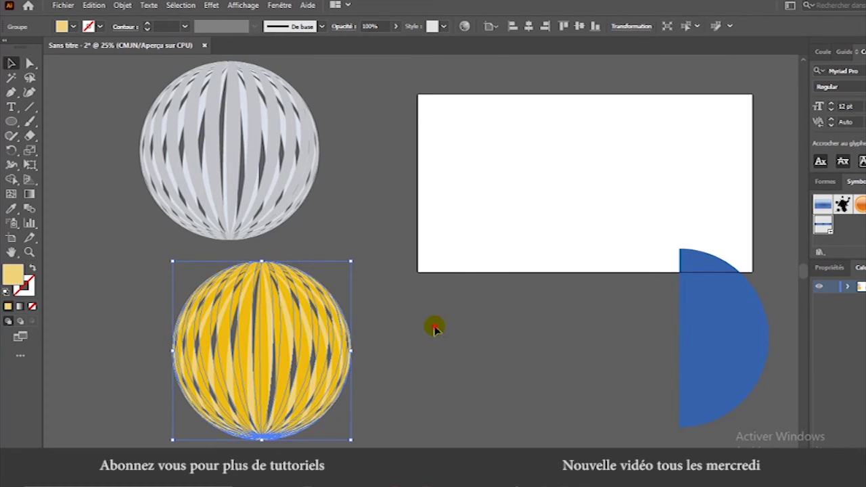
left_click(435, 328)
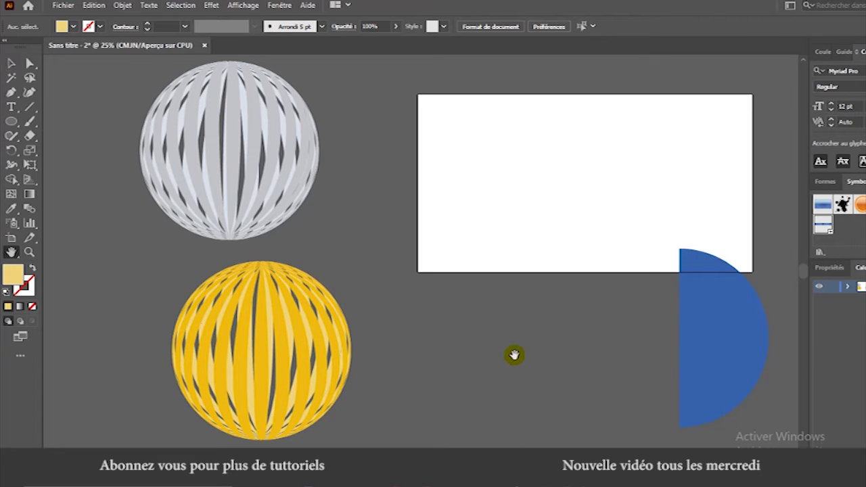
Pan the view and drag the blue half-circle left below the artboard beside the yellow sphere.
left_click_drag(511, 352, 486, 313)
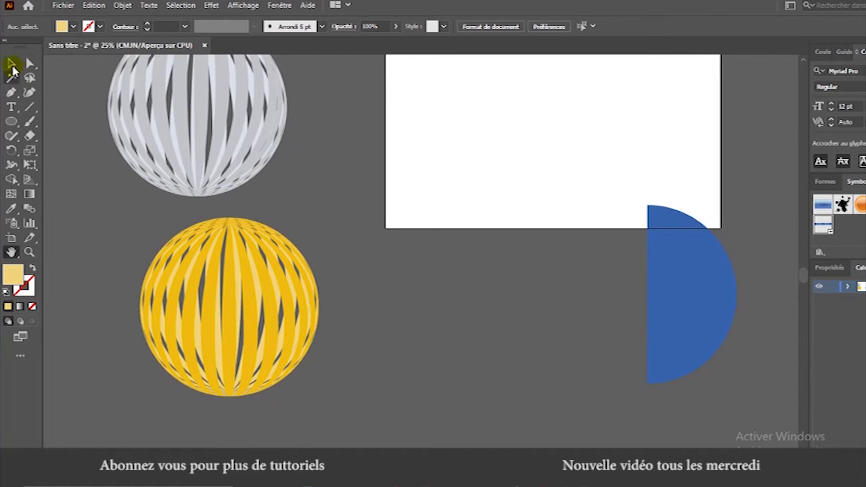
left_click(11, 65)
mouse_move(708, 300)
left_mouse_down()
mouse_move(513, 342)
mouse_move(522, 342)
left_mouse_up()
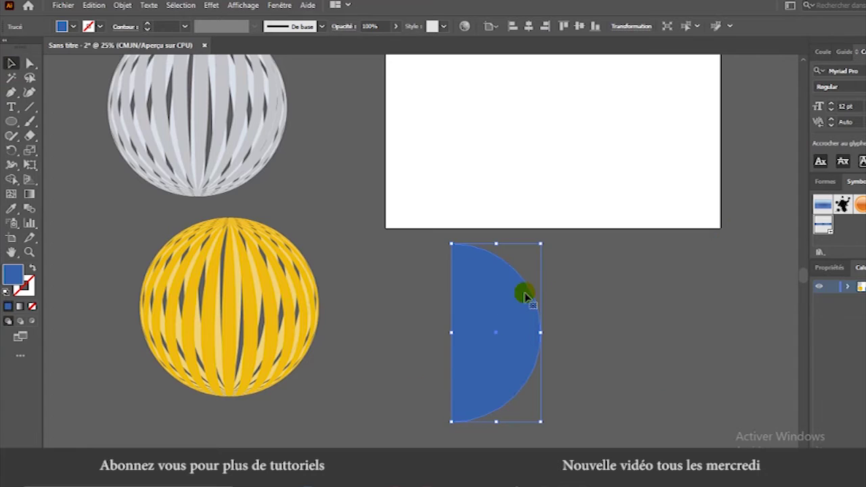
Apply 3D Revolve to the blue half-circle and map the bat symbol onto its surface.
left_click(212, 7)
mouse_move(297, 74)
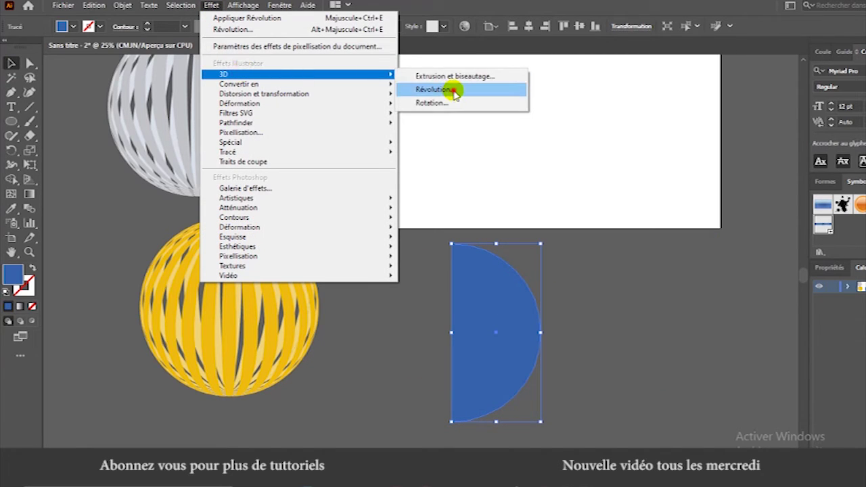
left_click(452, 90)
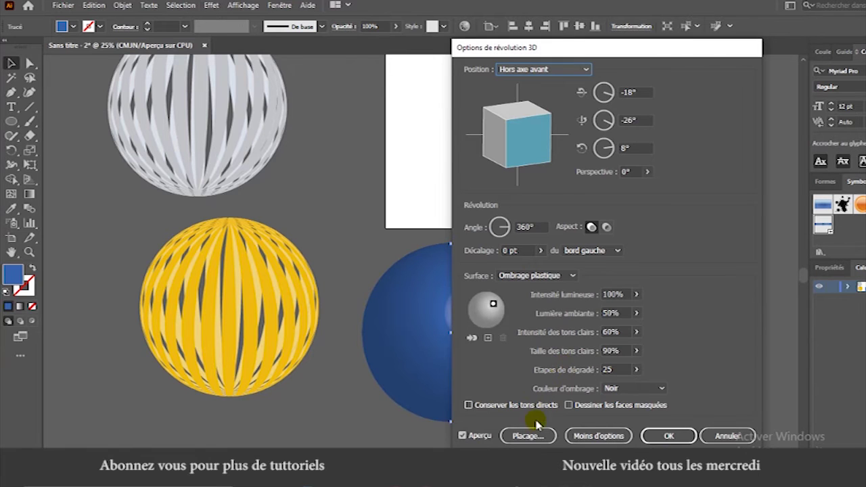
left_click(528, 436)
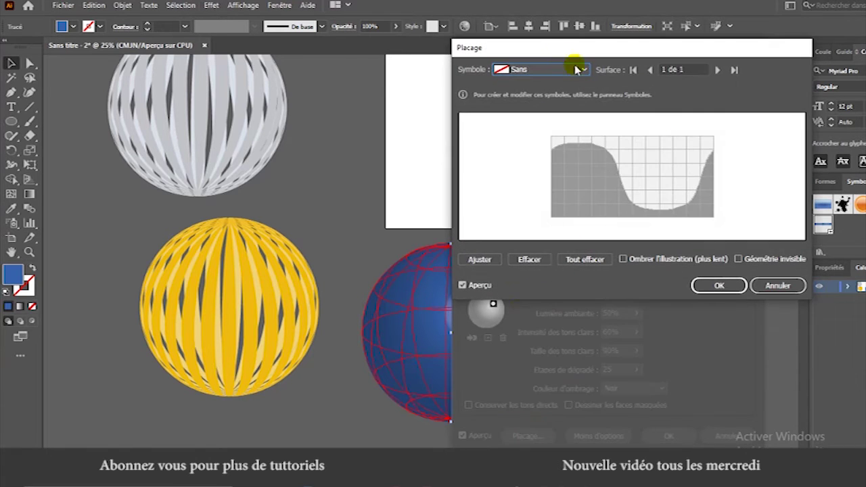
left_click(581, 70)
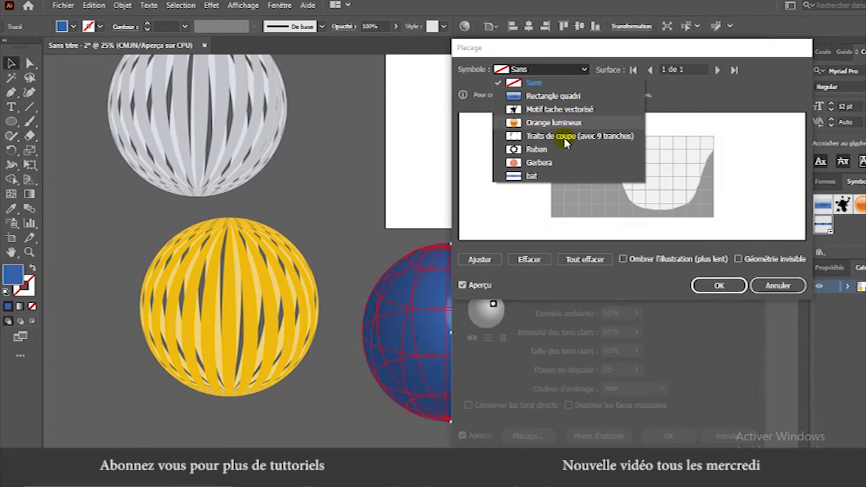
left_click(556, 177)
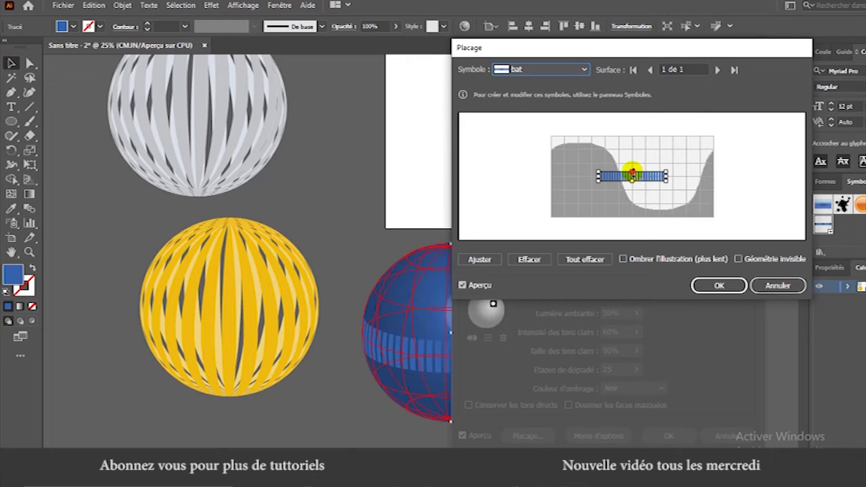
Stretch the bat stripes to fill the surface grid, check Invisible Geometry, and confirm.
left_click_drag(632, 172, 631, 132)
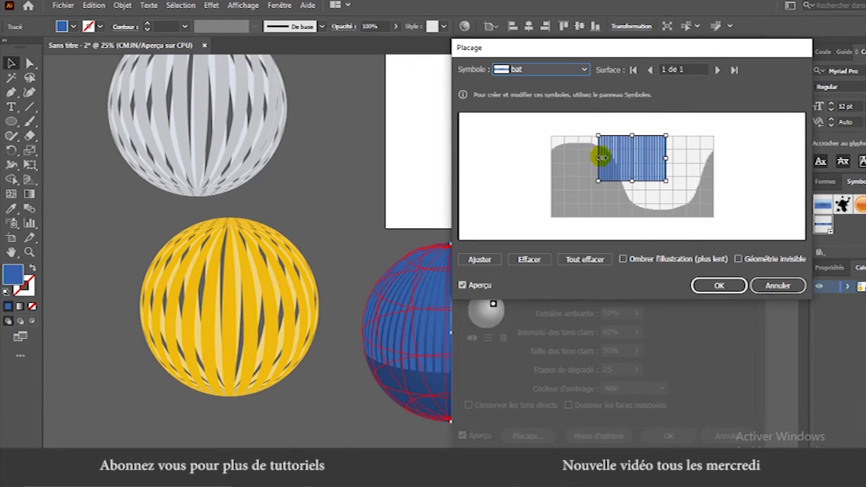
left_click_drag(602, 158, 551, 158)
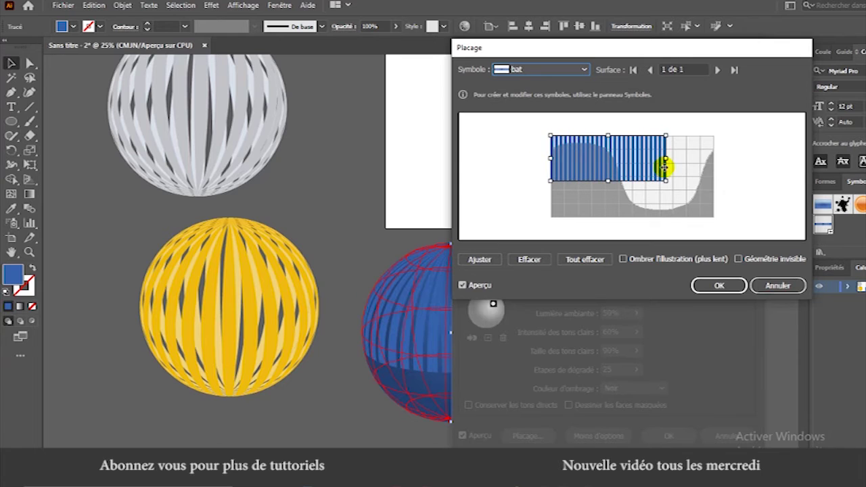
left_click_drag(666, 157, 714, 158)
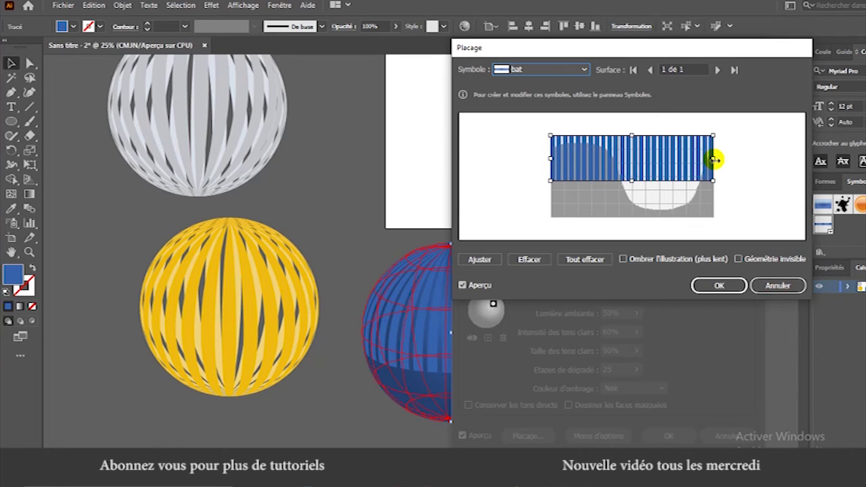
left_click_drag(632, 180, 631, 214)
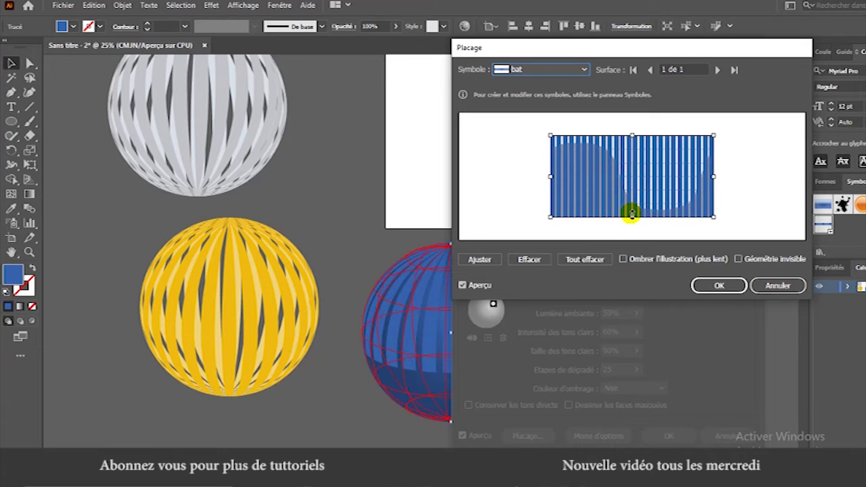
left_click(743, 261)
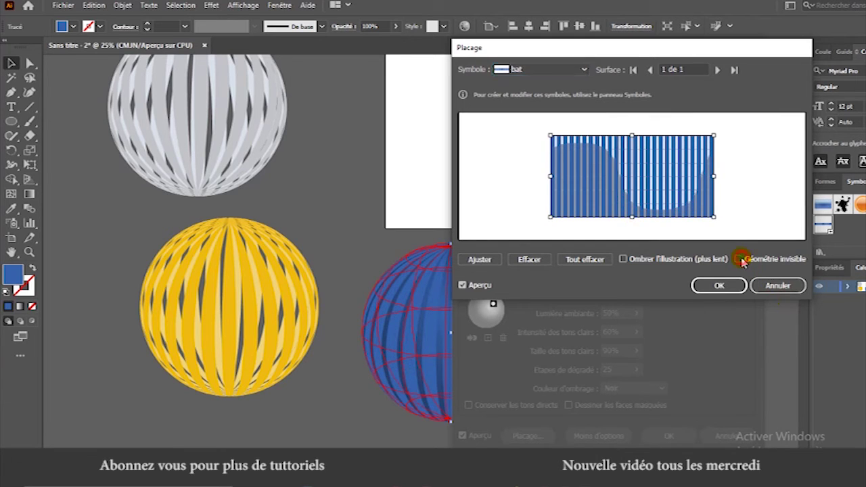
left_click(719, 285)
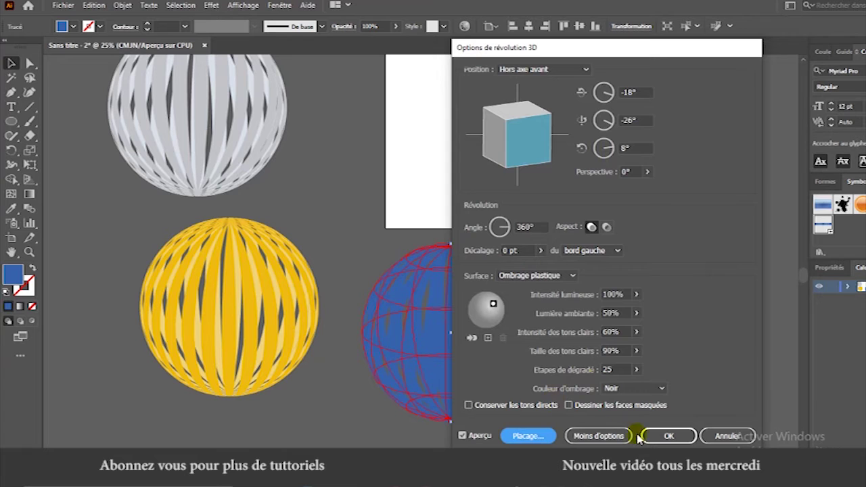
Apply the 3D revolve to the blue sphere and expand its appearance into shapes.
left_click(663, 436)
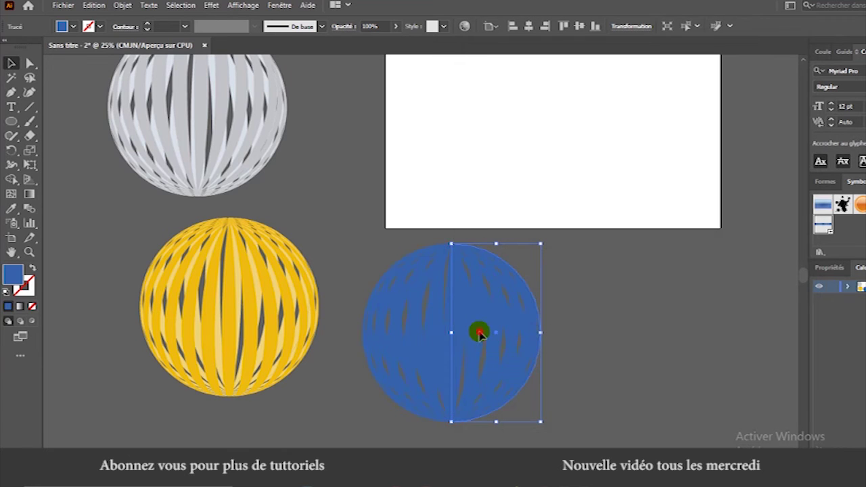
left_click(128, 5)
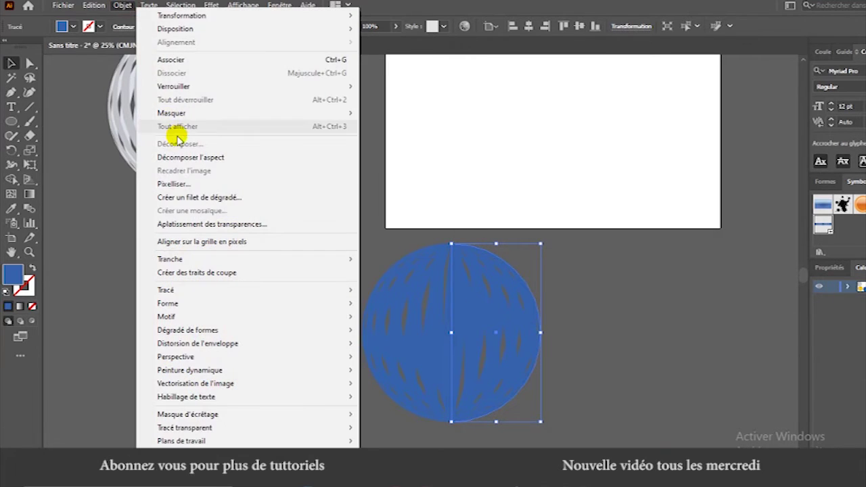
left_click(181, 158)
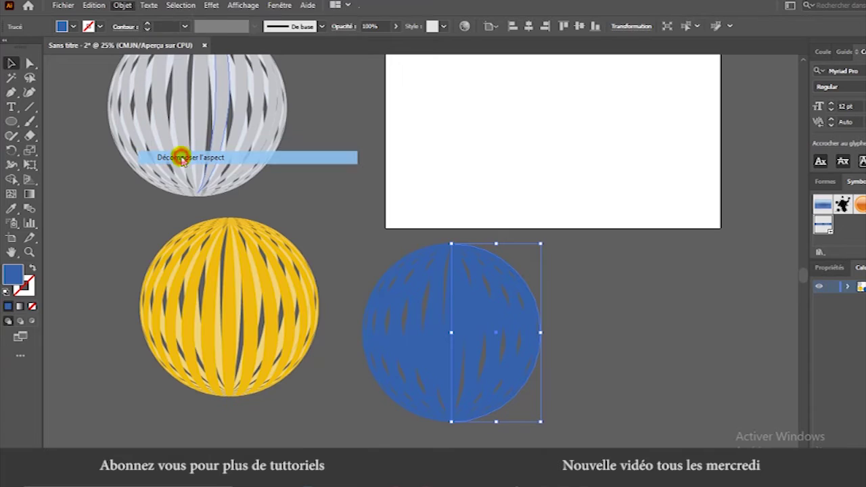
Ungroup the expanded sphere twice, release its clipping mask, and select the stripe group.
right_click(464, 329)
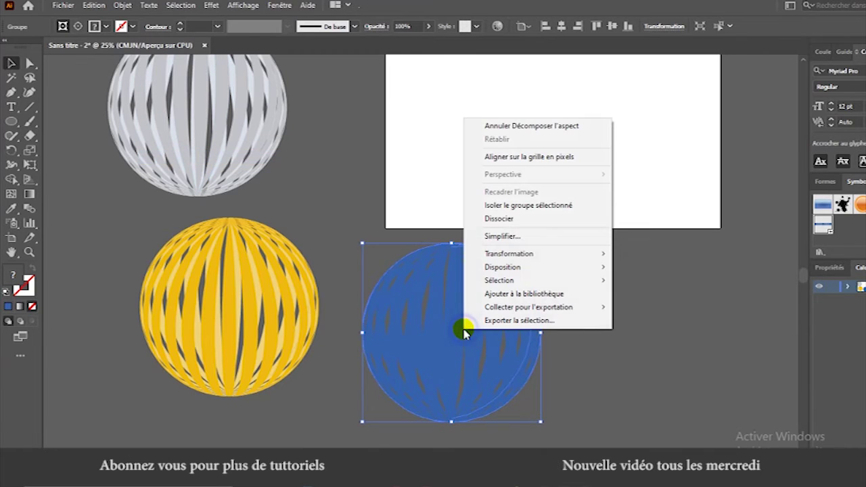
left_click(522, 220)
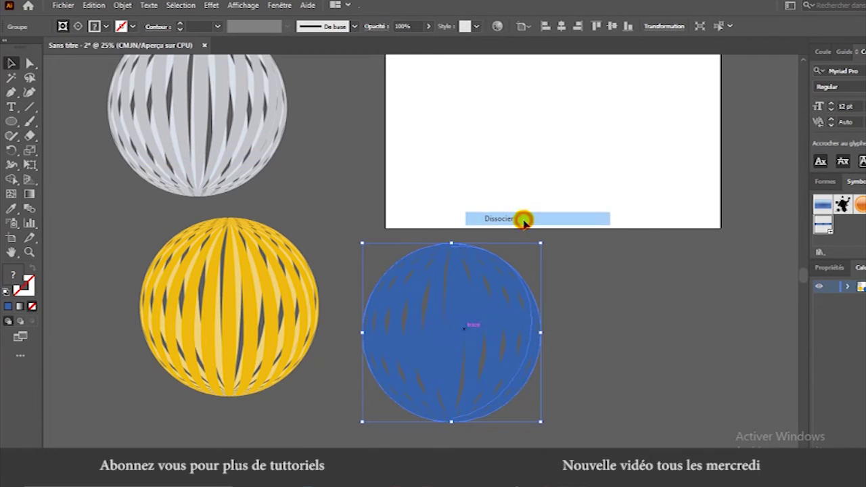
right_click(468, 296)
left_click(503, 187)
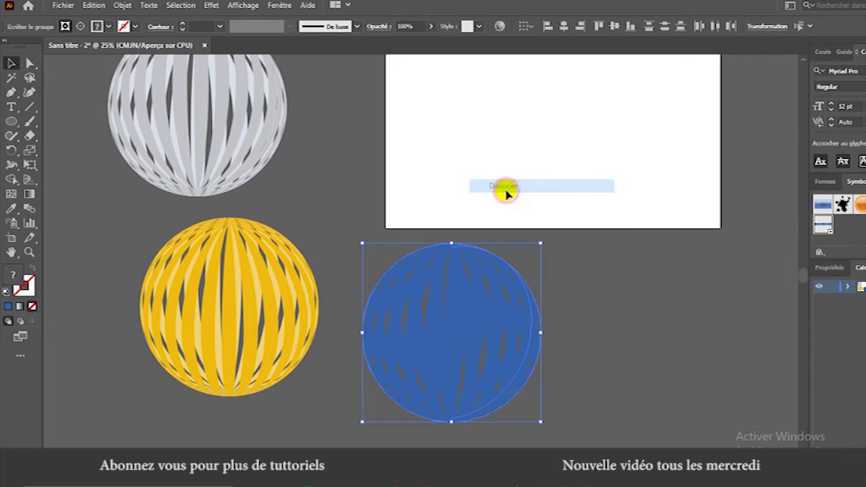
right_click(467, 301)
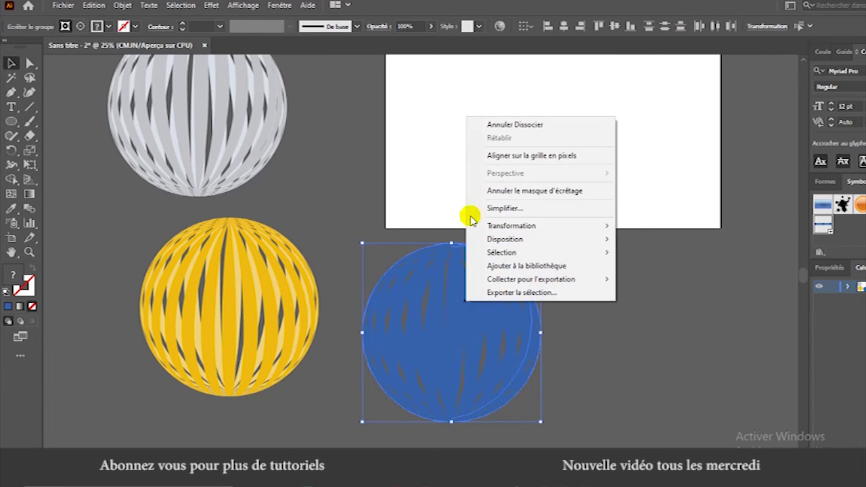
left_click(507, 192)
left_click(585, 300)
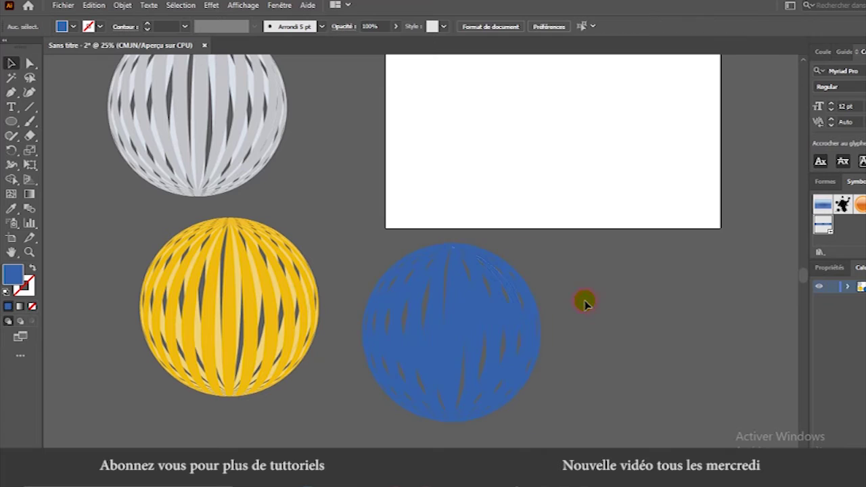
left_click(492, 326)
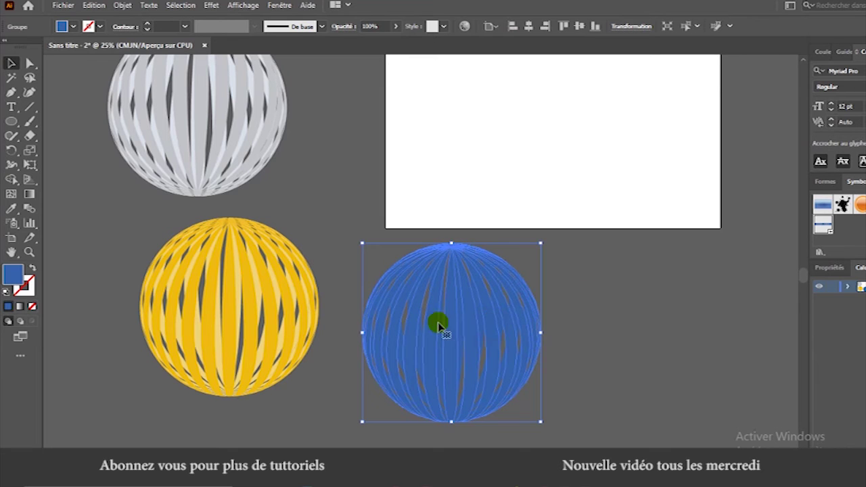
Fill the selected stripe group bright red and send it to the back.
double_click(9, 277)
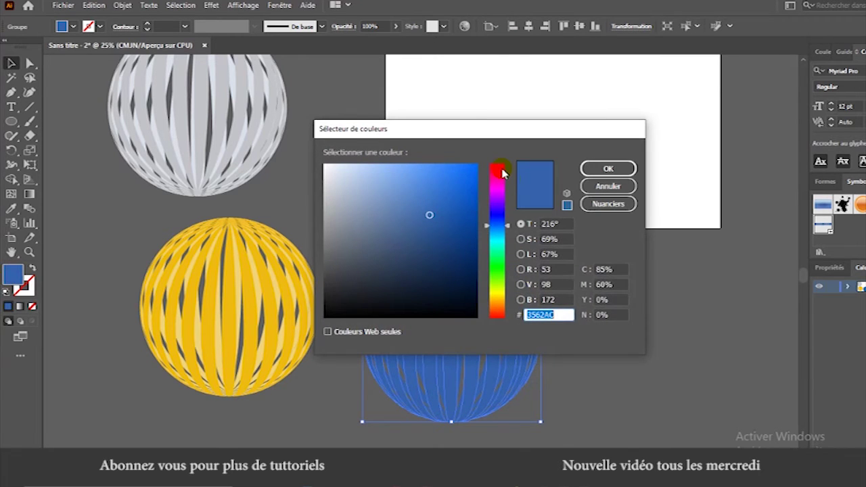
left_click(503, 174)
left_click(471, 169)
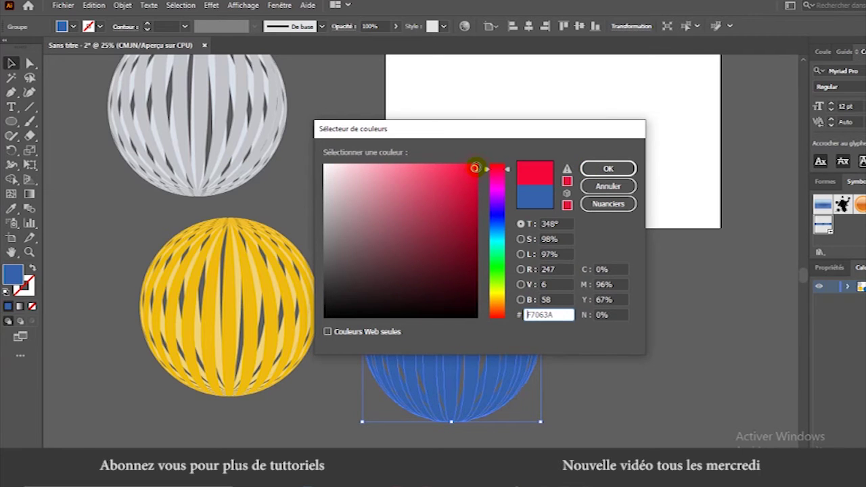
left_click(624, 169)
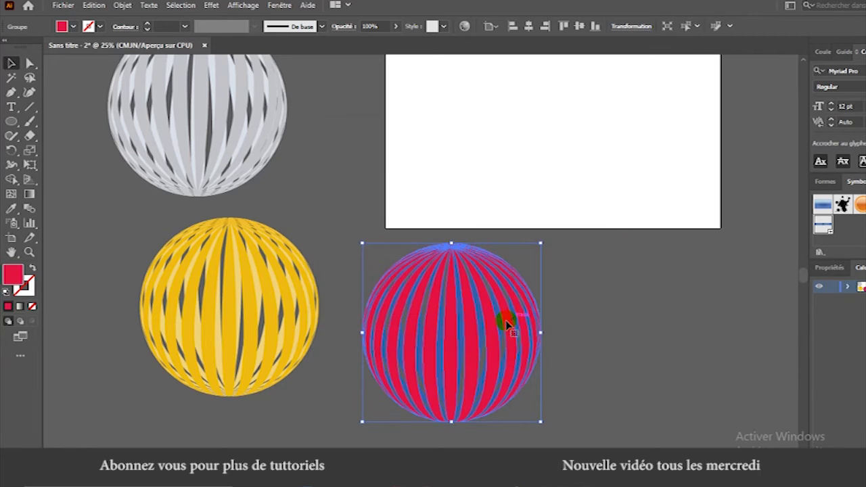
right_click(492, 329)
mouse_move(530, 266)
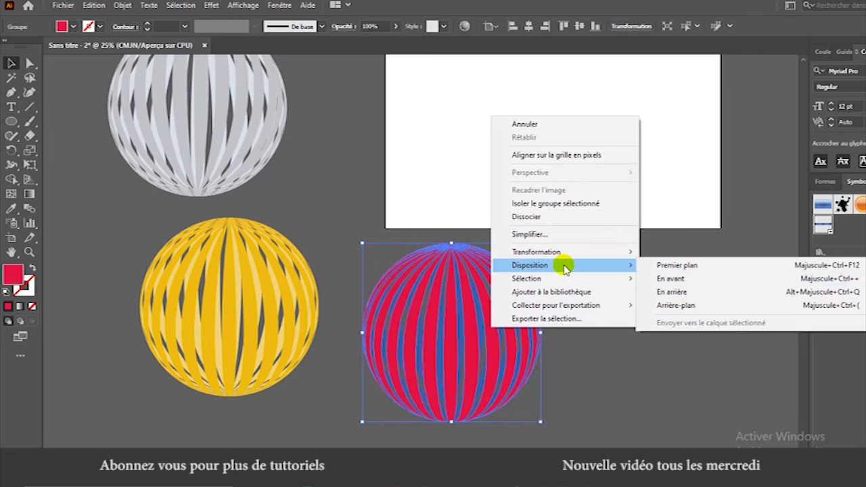
left_click(701, 305)
left_click(629, 300)
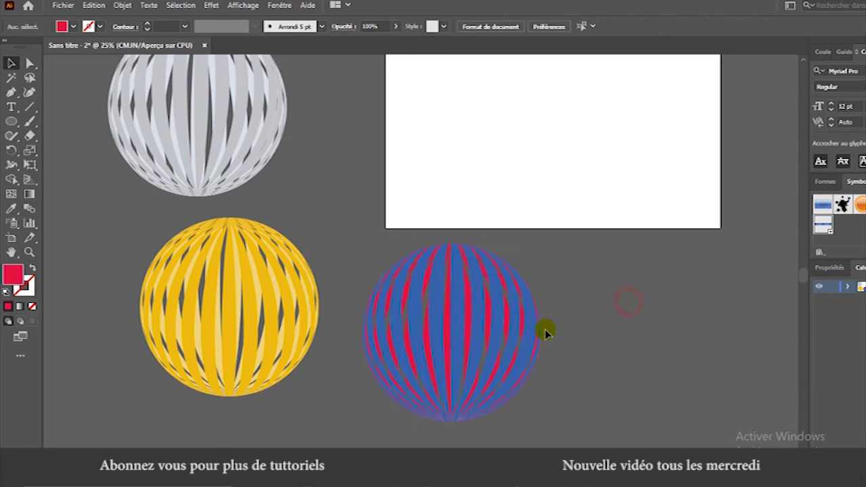
Fill the other stripe group pink (#F26B76) and send it to the very back.
left_click(478, 345)
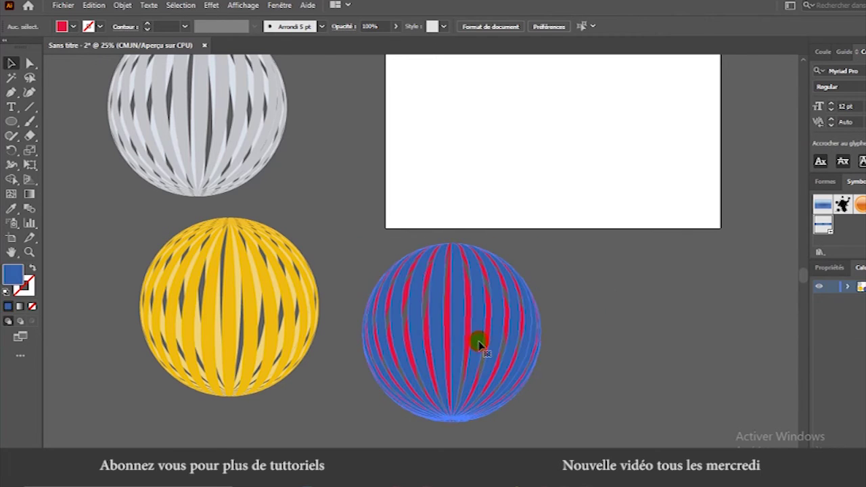
double_click(18, 278)
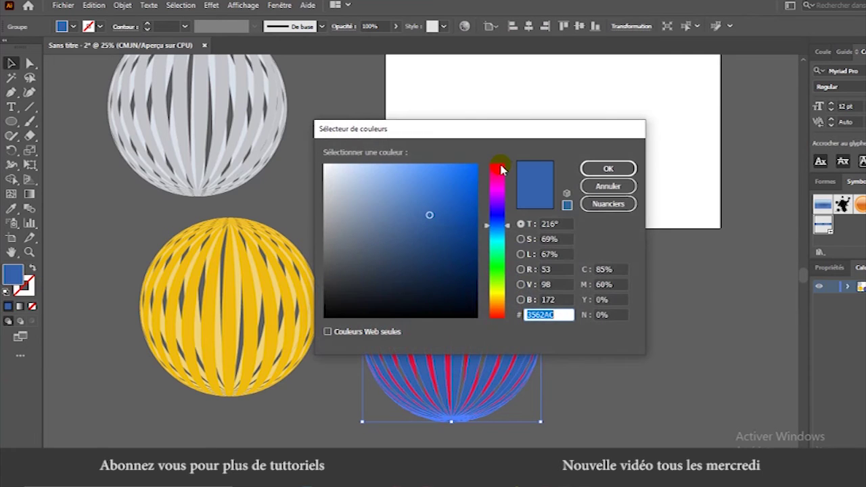
left_click(501, 168)
left_click_drag(410, 171, 394, 172)
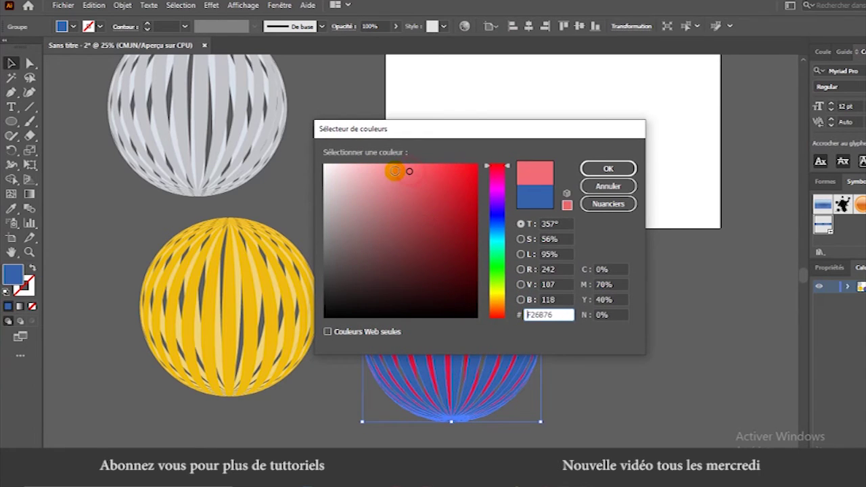
left_click(625, 171)
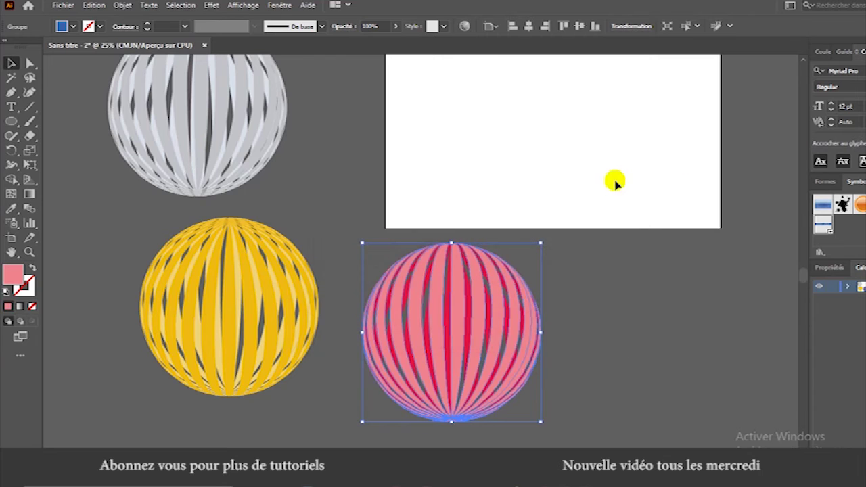
right_click(479, 348)
mouse_move(516, 282)
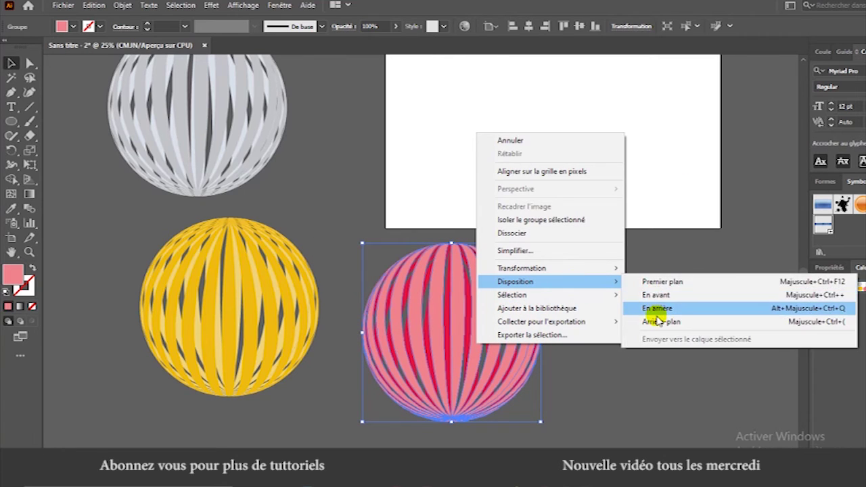
left_click(657, 319)
left_click(622, 325)
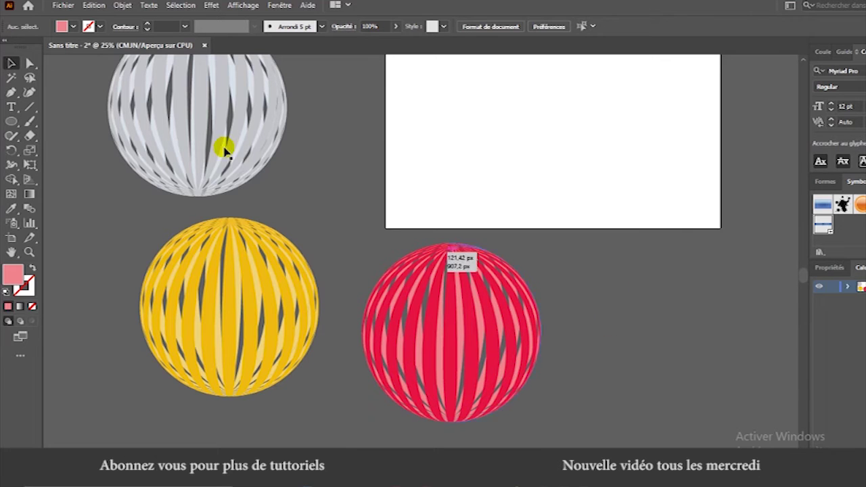
Move the grey sphere right of the red one and Alt-drag a copy of the yellow sphere upward.
left_click_drag(105, 104, 284, 155)
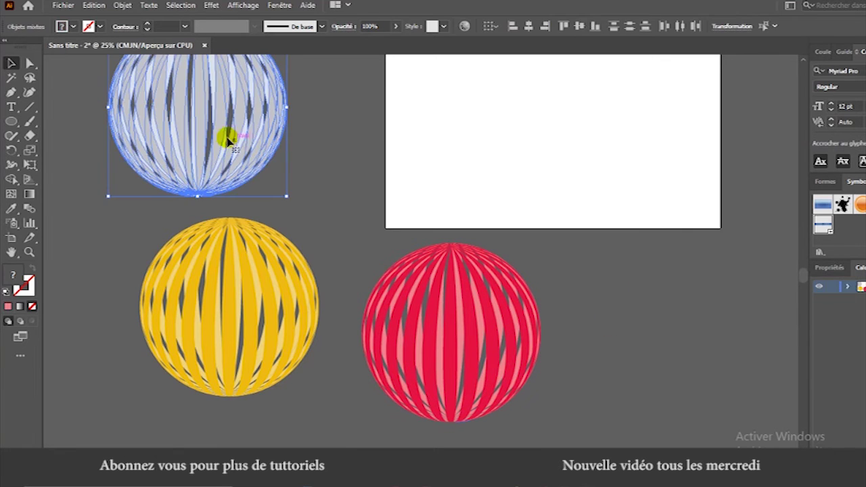
mouse_move(224, 136)
left_mouse_down()
mouse_move(718, 384)
mouse_move(690, 337)
left_mouse_up()
left_click(287, 329)
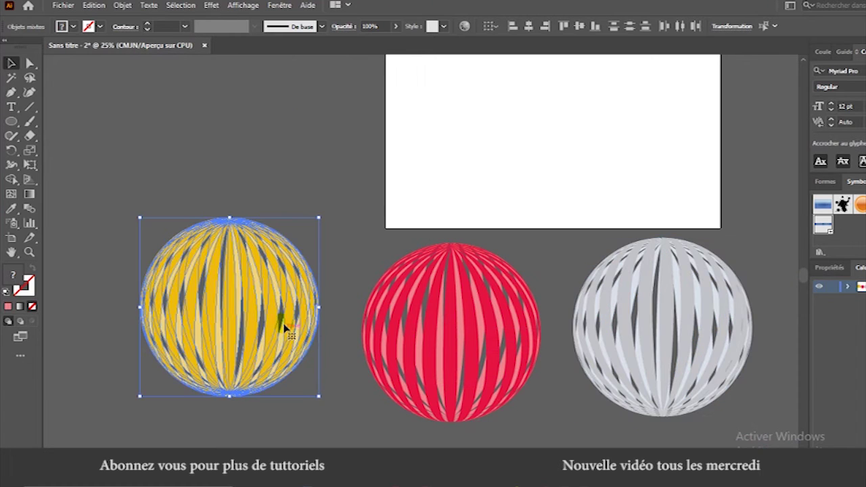
mouse_move(286, 329)
left_mouse_down()
mouse_move(284, 365)
mouse_move(267, 159)
left_mouse_up()
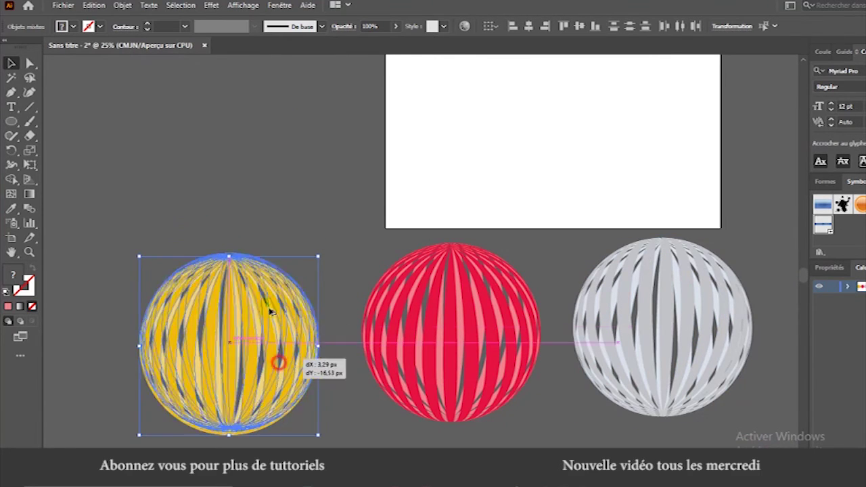
left_click(337, 170)
Fill the copied sphere's selected layer cyan and send it to the back (Arrière-plan).
left_click(189, 196)
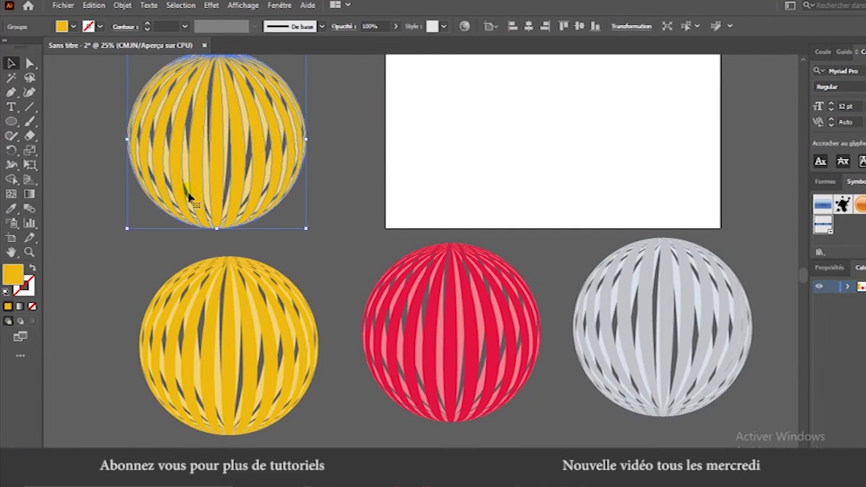
double_click(14, 275)
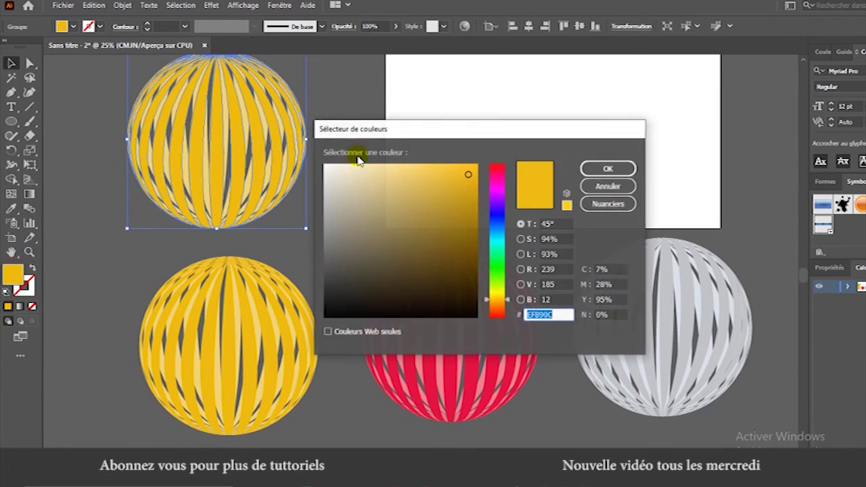
left_click(500, 238)
left_click(599, 169)
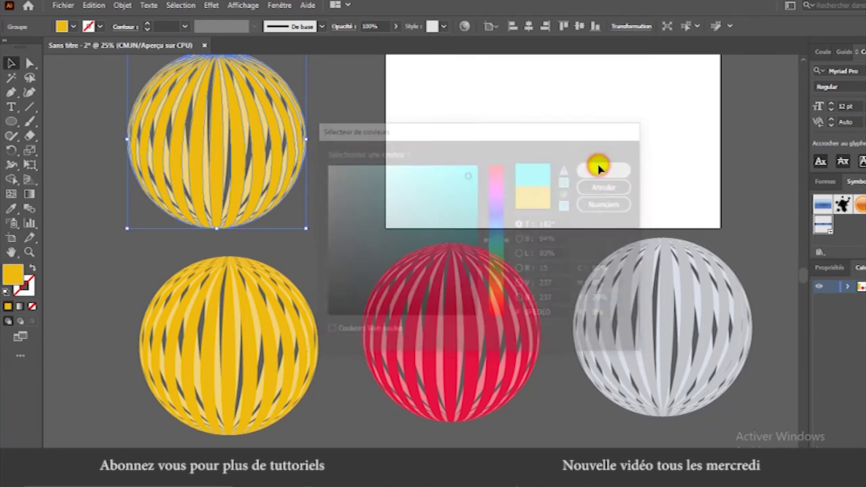
left_click(365, 195)
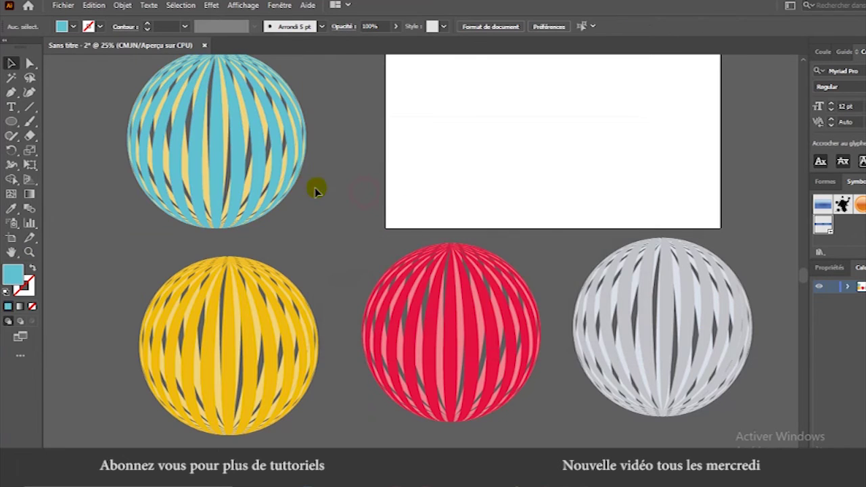
left_click(277, 171)
right_click(275, 177)
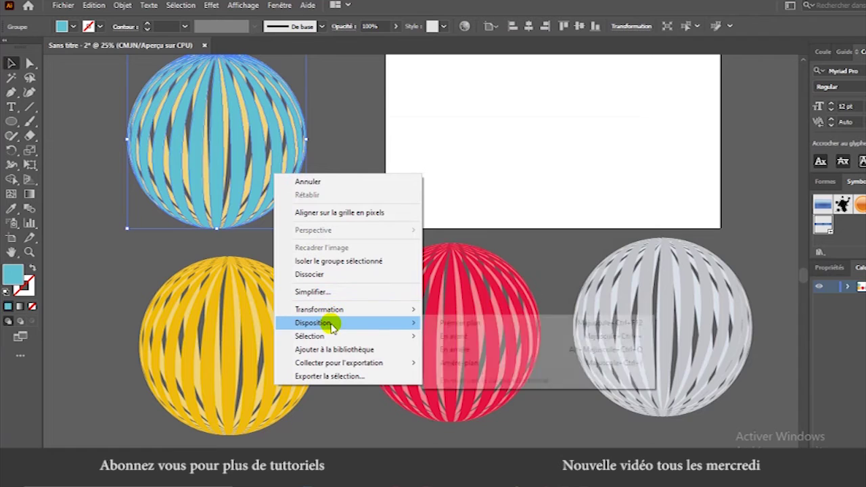
mouse_move(312, 322)
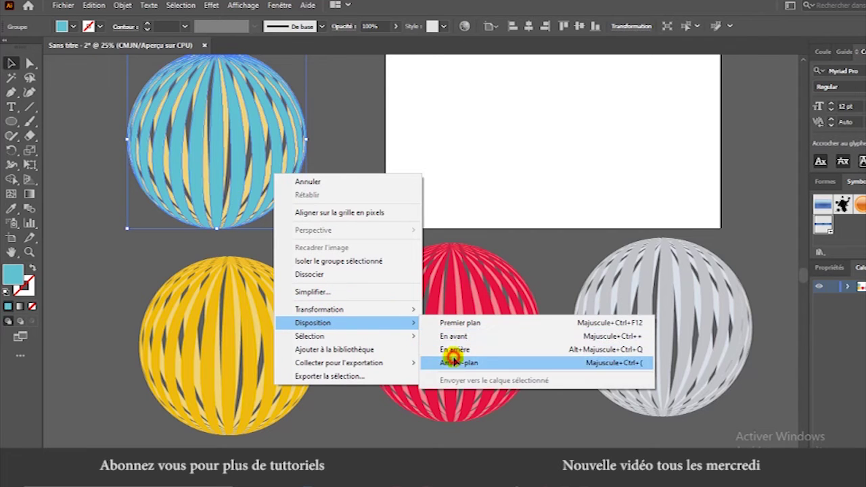
left_click(453, 362)
left_click(321, 169)
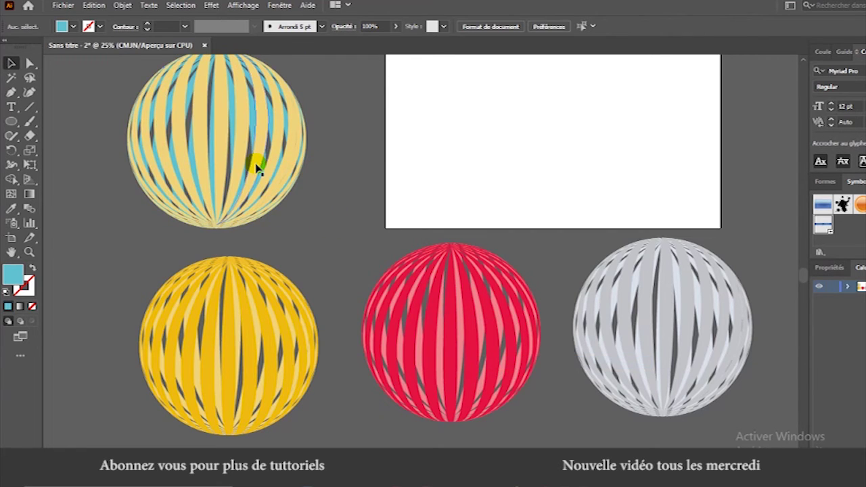
Recolour the sphere's yellow top layer to a deep teal.
left_click(258, 169)
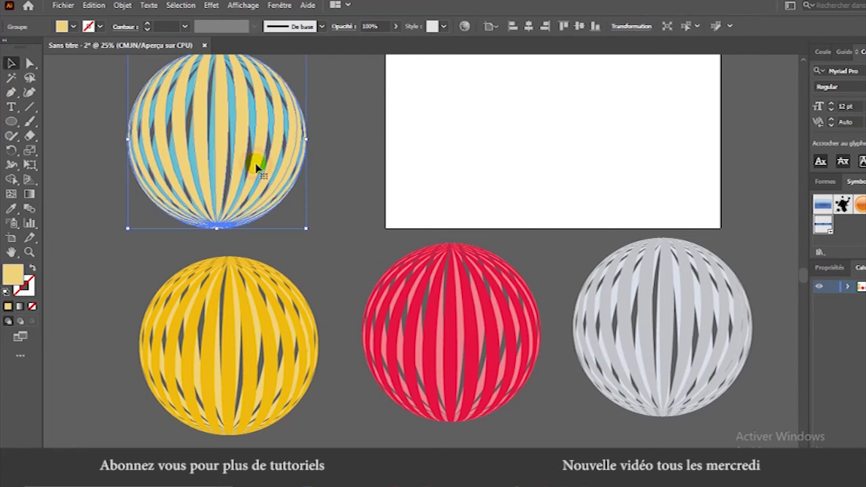
double_click(11, 270)
left_click(503, 238)
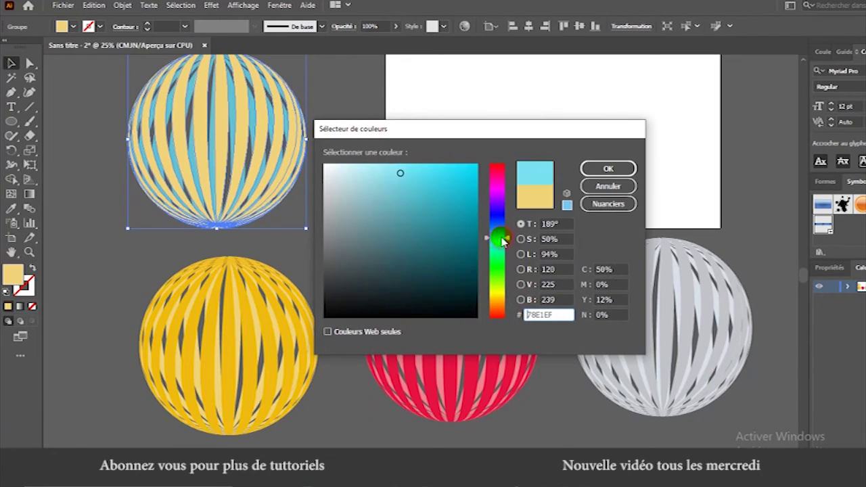
left_click(465, 194)
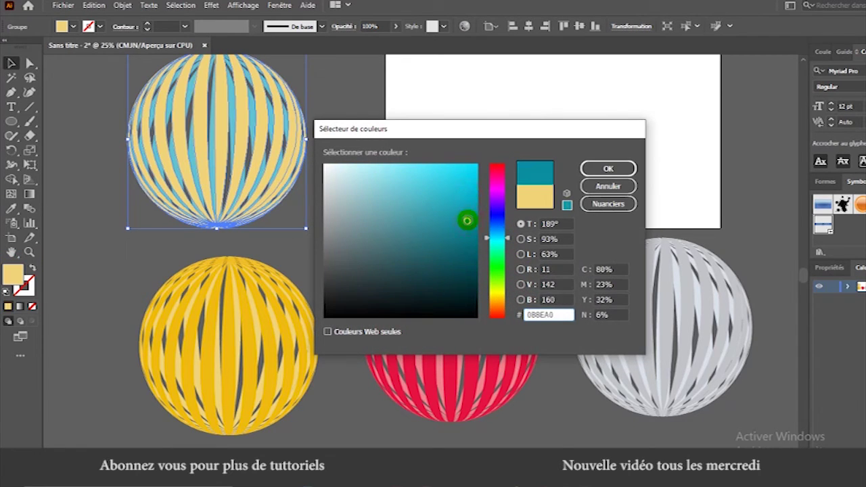
left_click(613, 168)
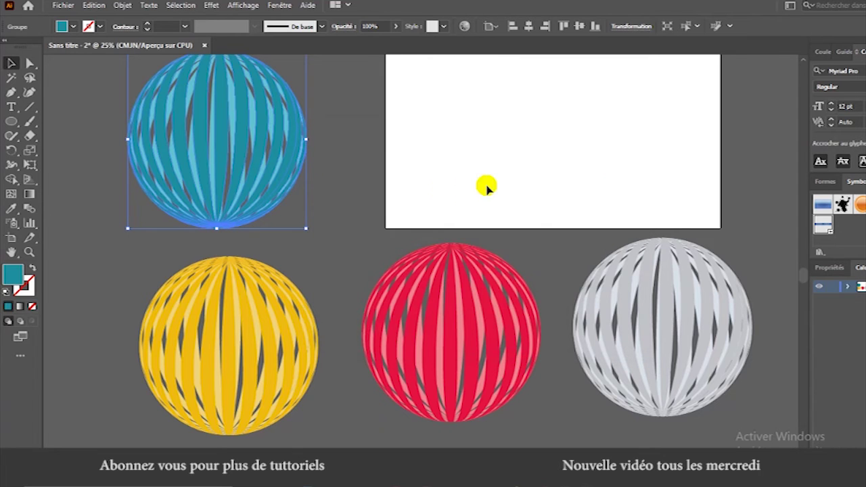
left_click(343, 215)
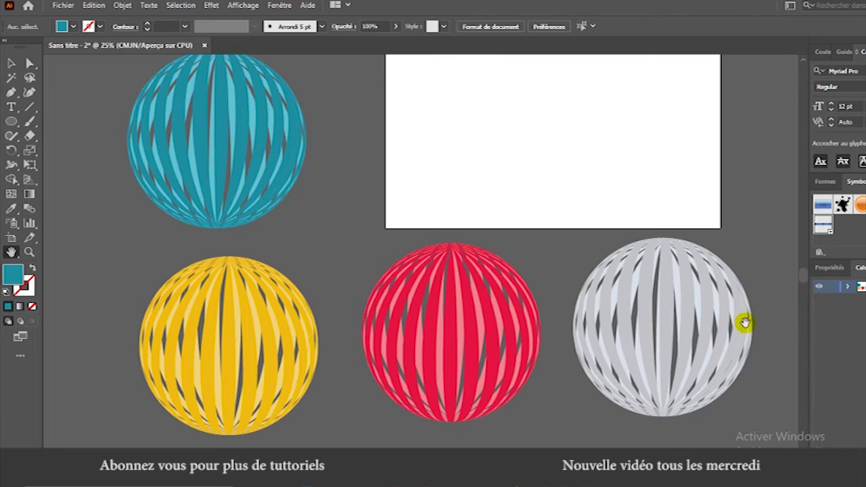
Pan the canvas left with the Hand tool to reveal empty space beside the artboard.
mouse_move(744, 322)
left_mouse_down()
mouse_move(710, 377)
mouse_move(727, 373)
mouse_move(722, 422)
mouse_move(728, 333)
mouse_move(721, 353)
left_mouse_up()
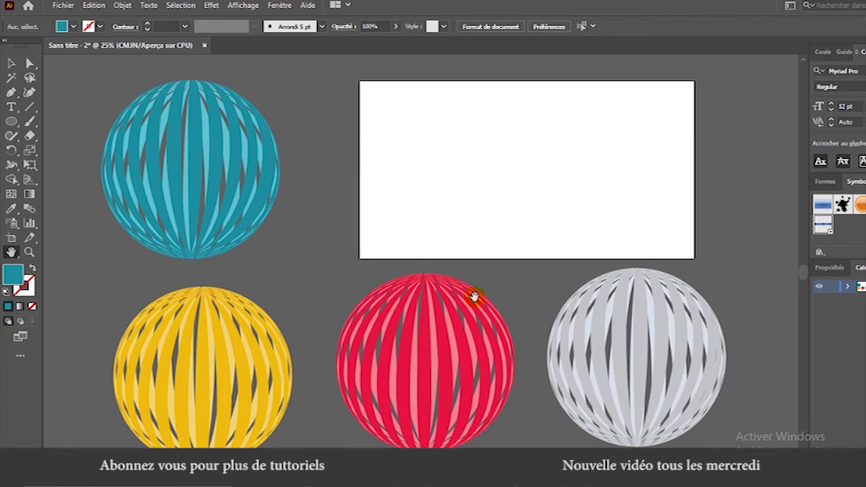
mouse_move(668, 266)
left_mouse_down()
mouse_move(457, 268)
mouse_move(445, 295)
mouse_move(422, 285)
mouse_move(357, 282)
left_mouse_up()
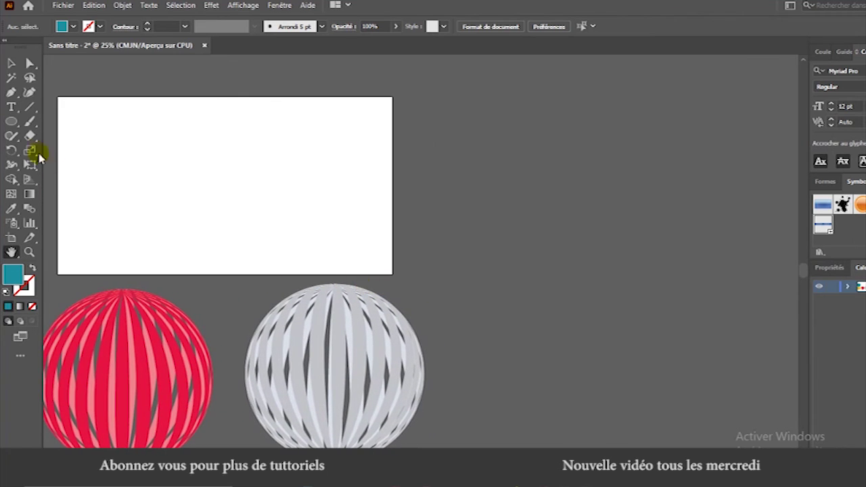
Draw a teal circle right of the artboard and nudge it down and right.
left_click(11, 125)
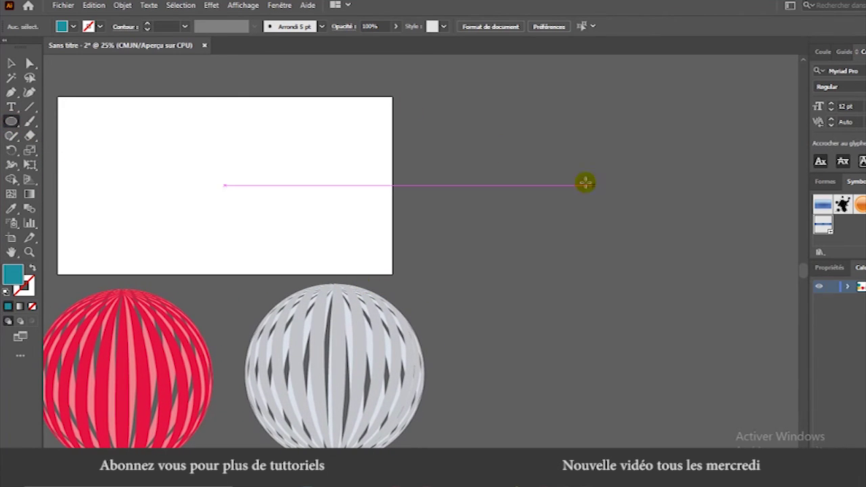
left_click(489, 141)
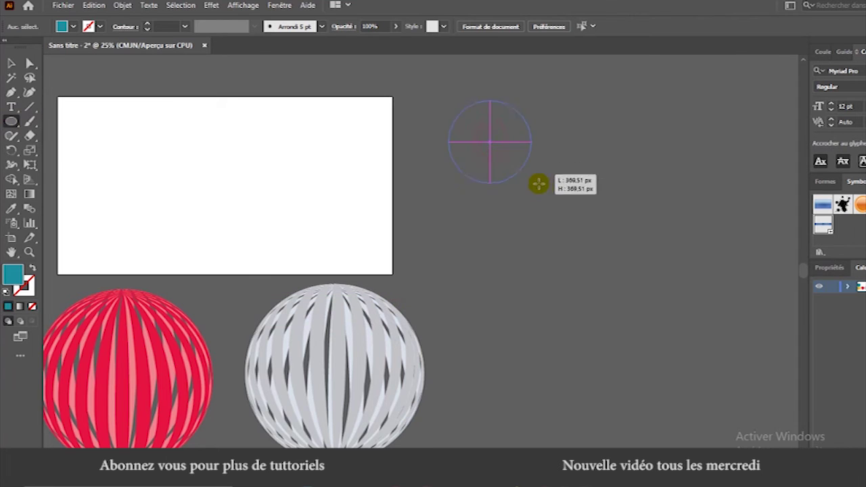
left_click_drag(488, 141, 560, 212)
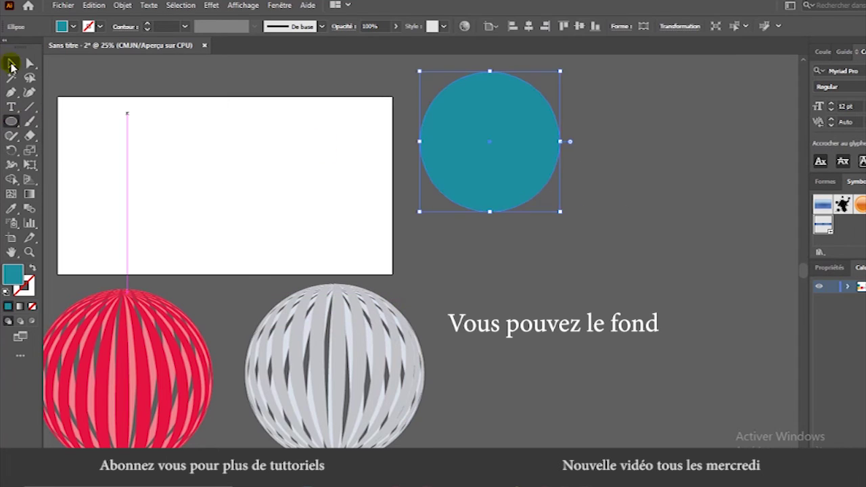
left_click(11, 64)
left_click_drag(510, 109, 536, 162)
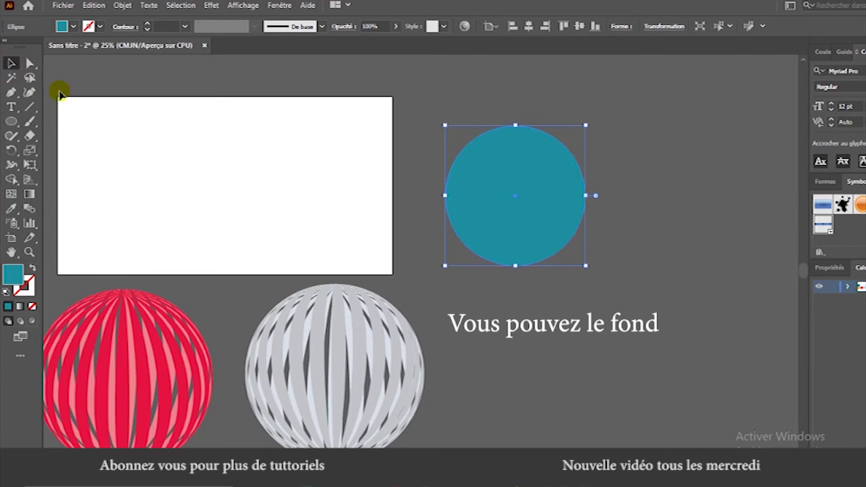
Delete the circle's left anchor to leave a right half-circle, then select the half-circle.
left_click(27, 63)
left_click_drag(459, 105, 514, 283)
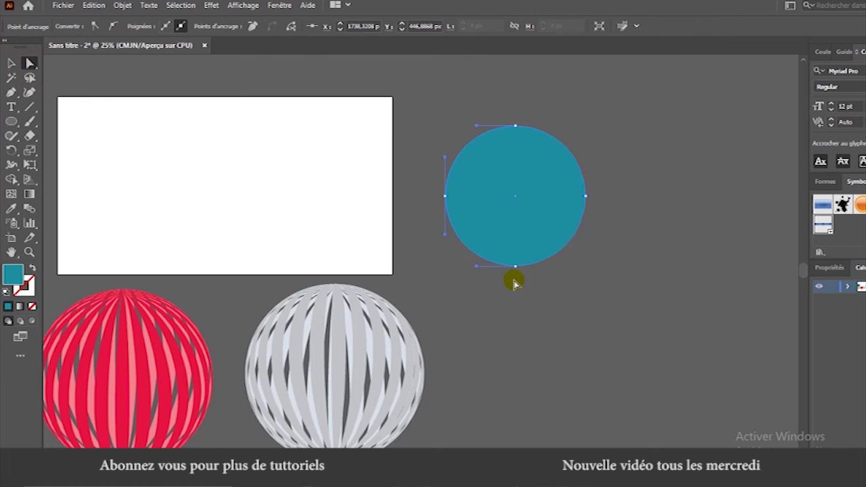
key("Delete")
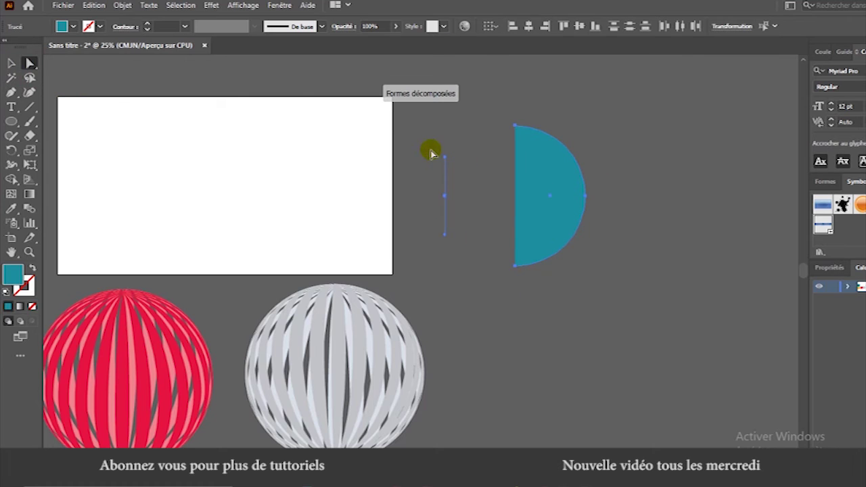
left_click(10, 63)
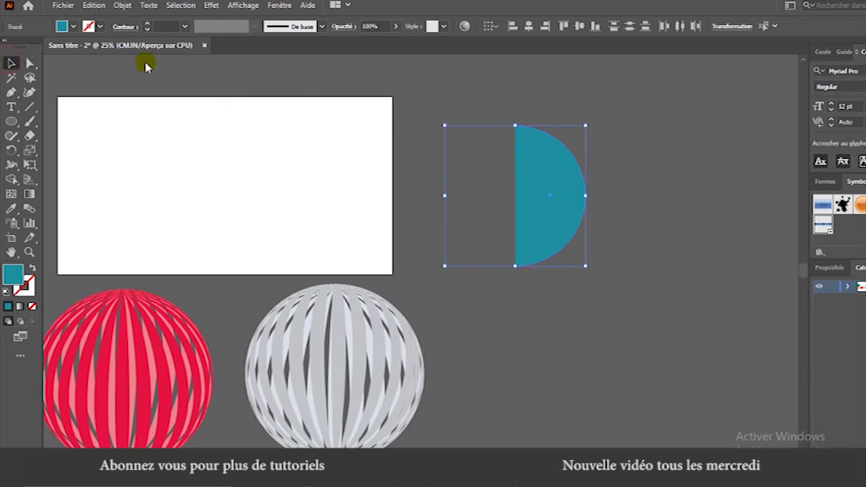
left_click(672, 188)
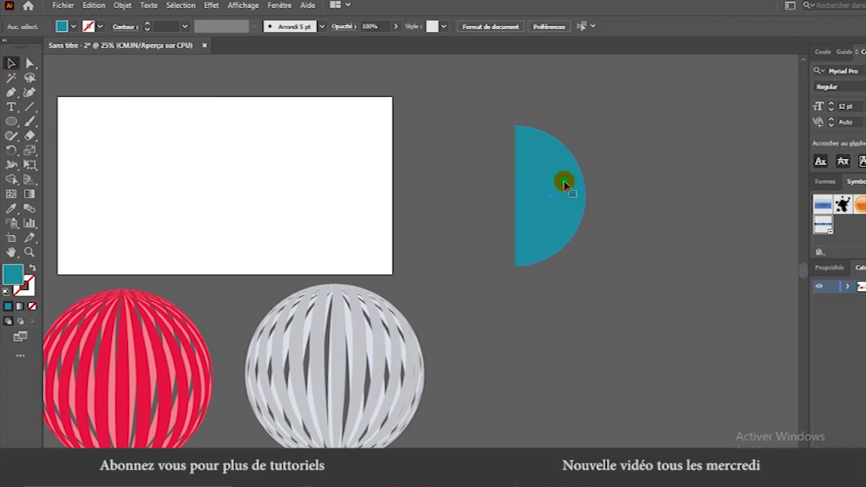
left_click(564, 184)
left_click(211, 6)
mouse_move(270, 75)
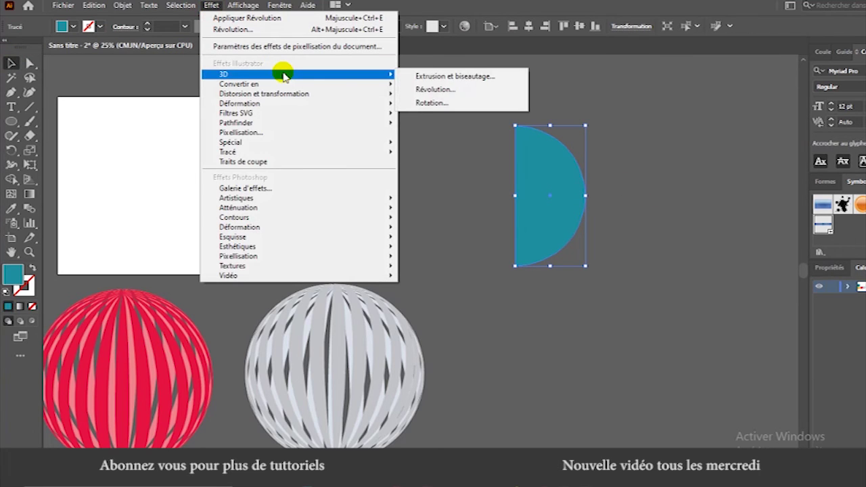
Place a copy of the half-circle to the upper right and apply 3D Revolve to the original.
left_click(550, 195)
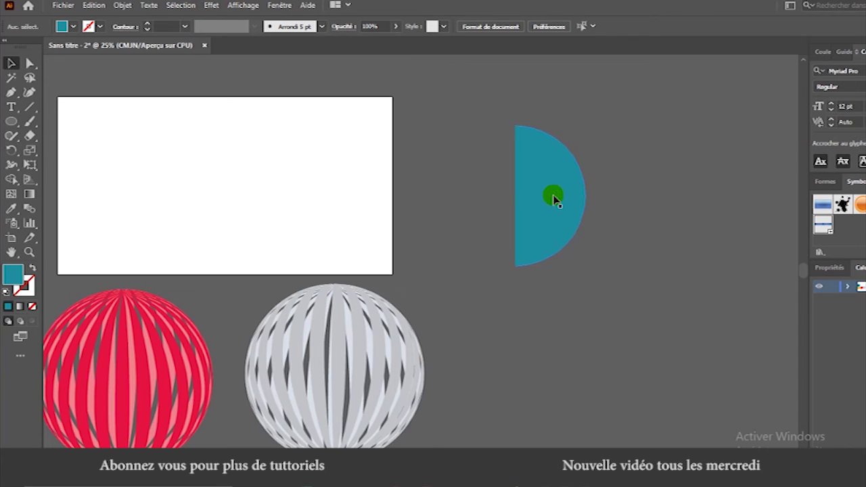
mouse_move(551, 196)
left_mouse_down()
mouse_move(748, 139)
mouse_move(727, 147)
left_mouse_up()
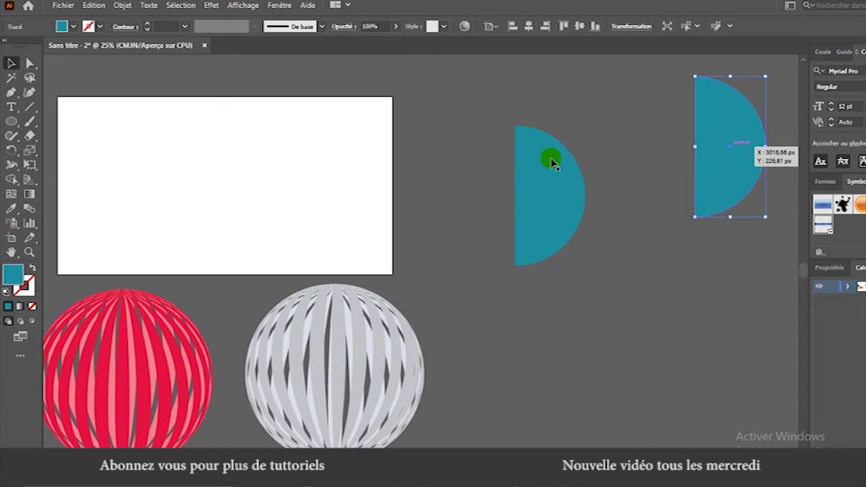
left_click_drag(492, 124, 609, 284)
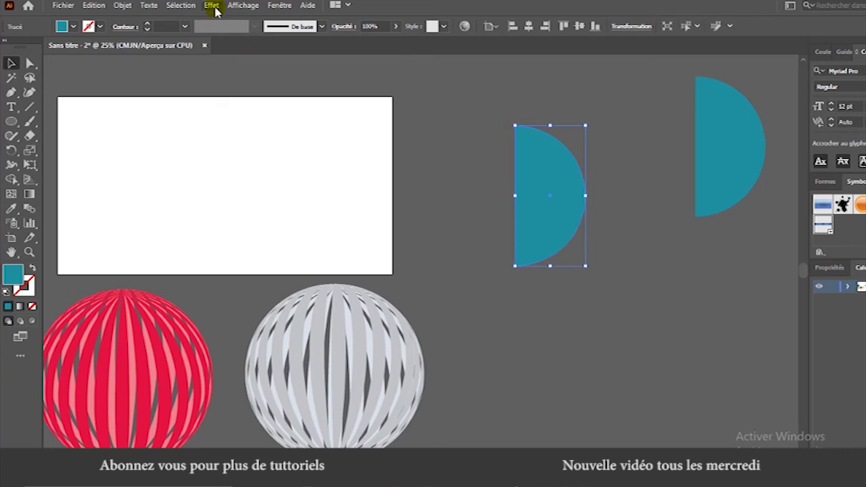
left_click(212, 5)
mouse_move(271, 75)
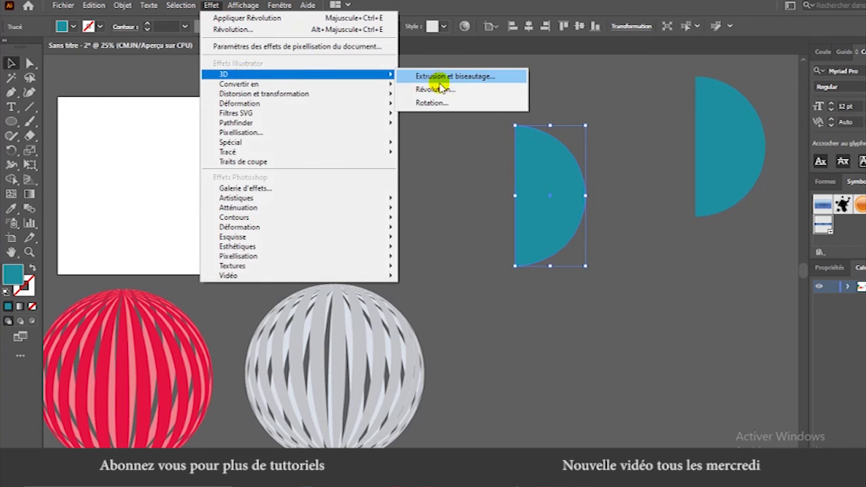
left_click(437, 89)
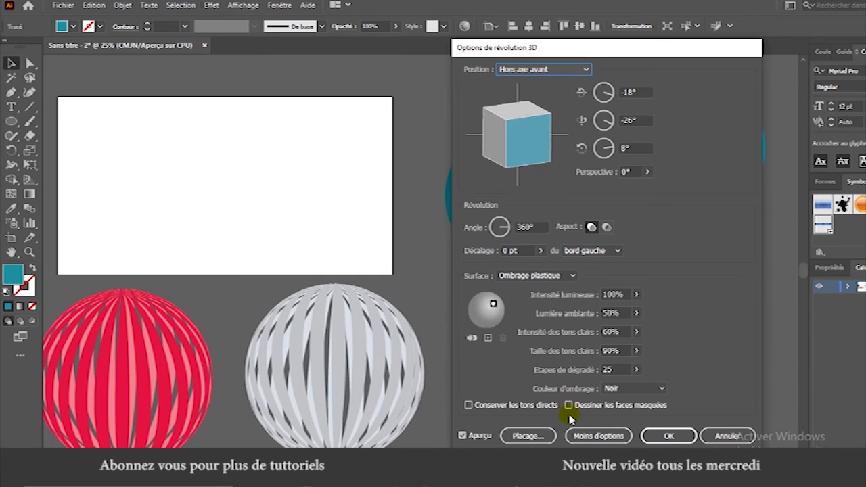
Map the 'bat' stripe symbol stretched over the full sphere surface and confirm the revolve.
left_click(531, 436)
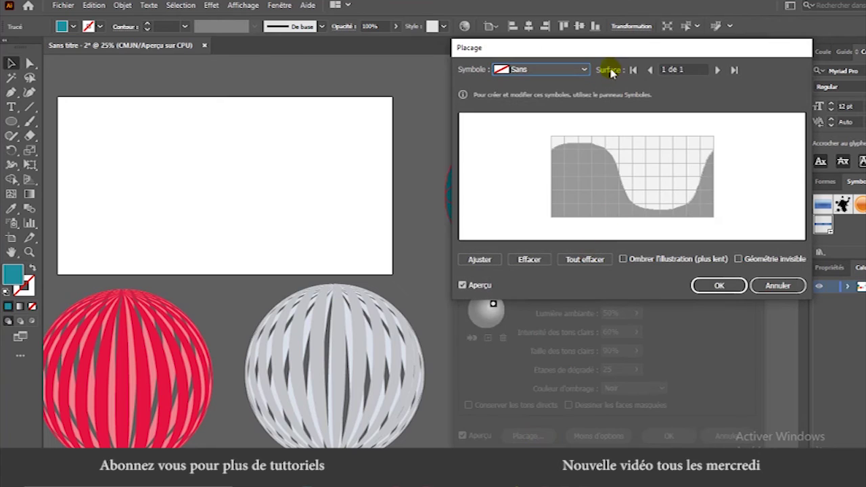
left_click(582, 69)
left_click(531, 175)
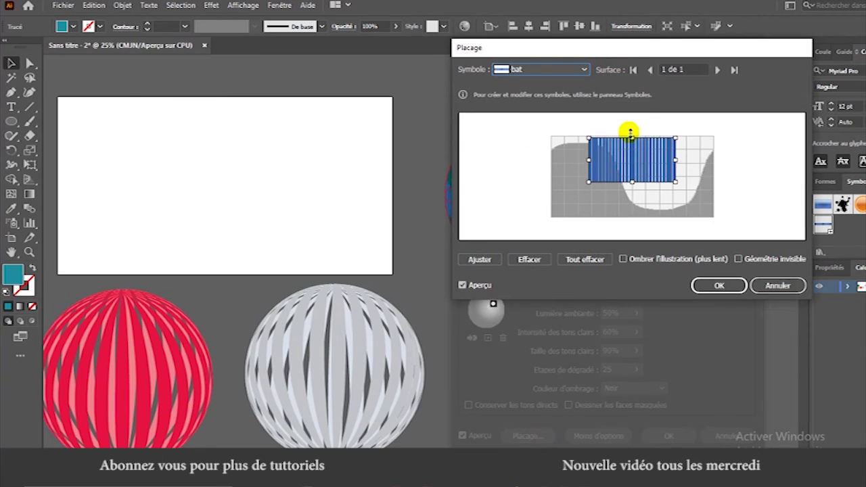
left_click_drag(630, 139, 629, 129)
left_click_drag(589, 160, 549, 163)
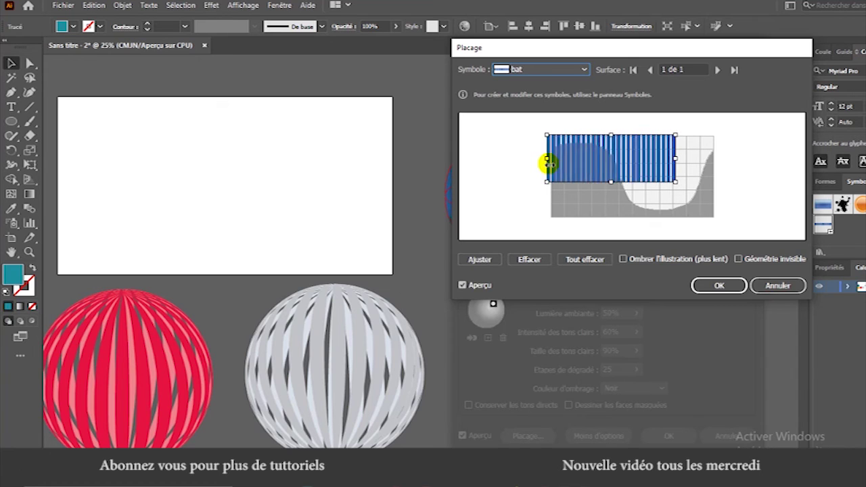
left_click_drag(677, 161, 714, 161)
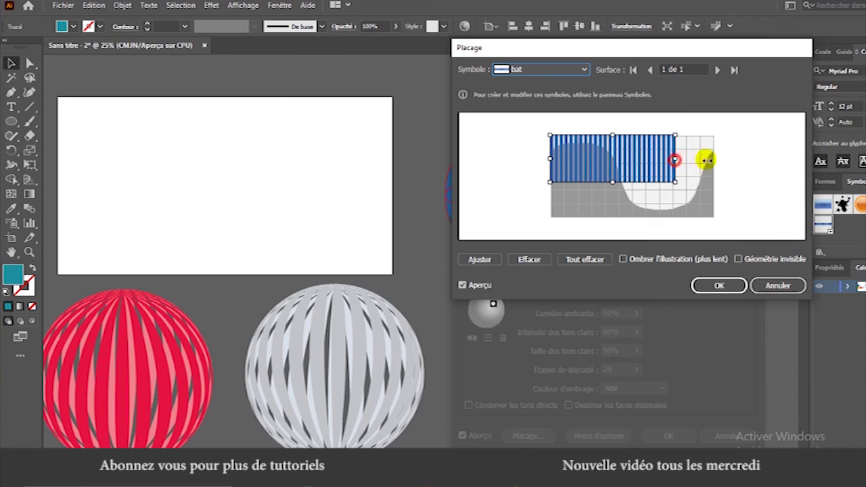
left_click_drag(631, 183, 633, 216)
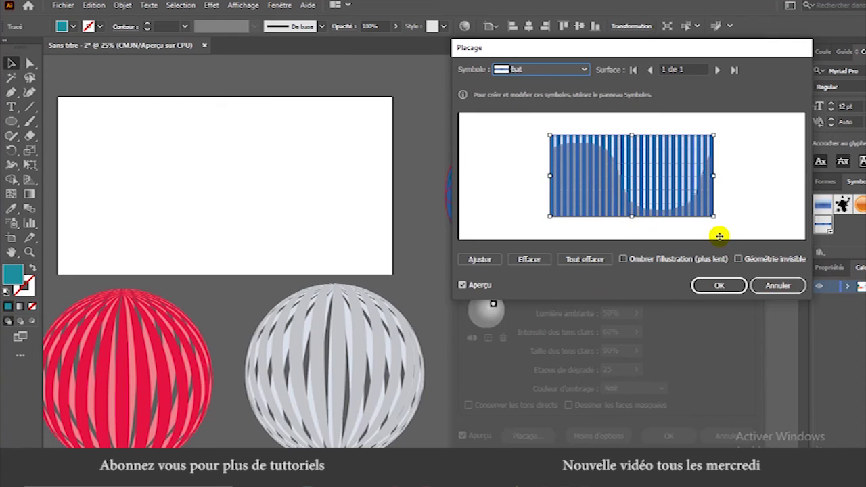
left_click(732, 288)
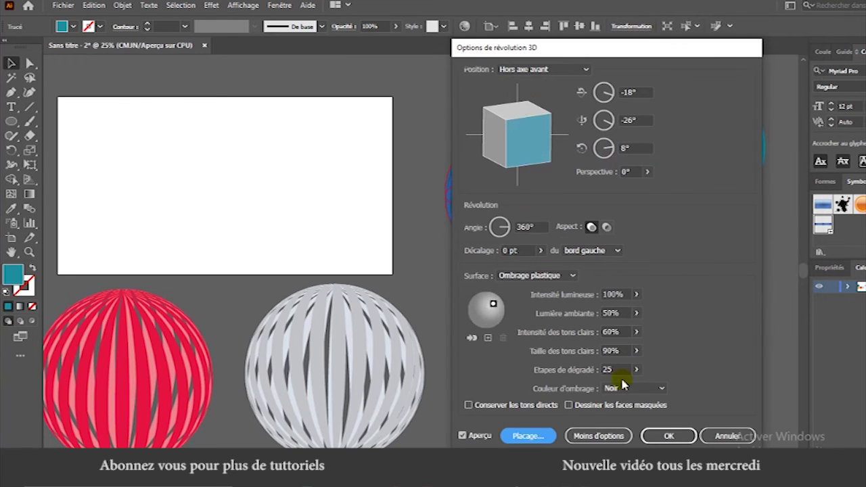
left_click(658, 436)
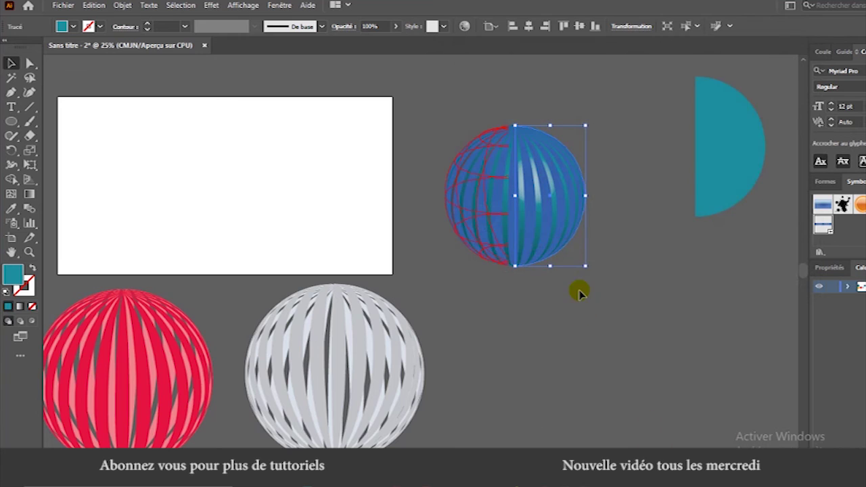
Move the blue striped sphere slightly up and set its stripe stroke to red.
left_click(636, 304)
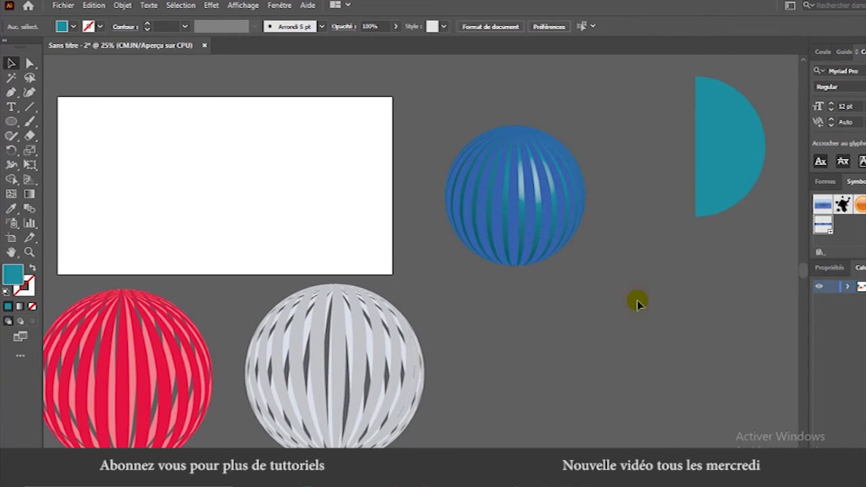
left_click(494, 224)
mouse_move(495, 224)
left_mouse_down()
mouse_move(547, 194)
mouse_move(546, 213)
left_mouse_up()
left_click(100, 27)
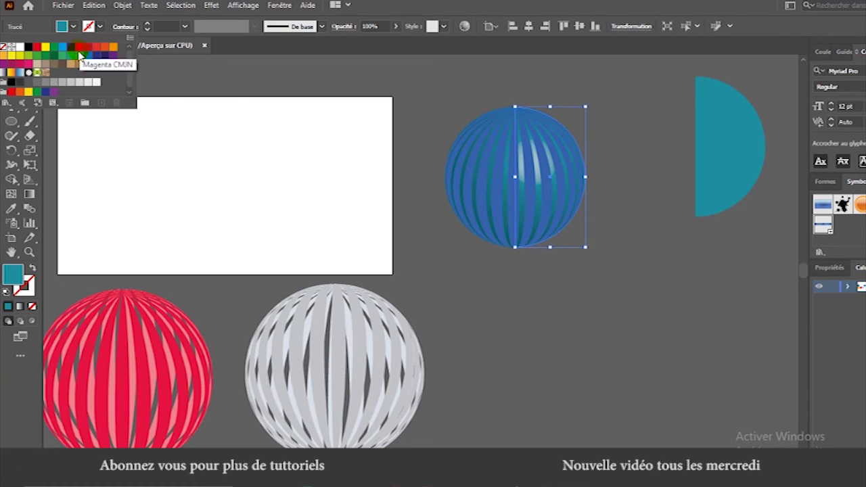
left_click(86, 50)
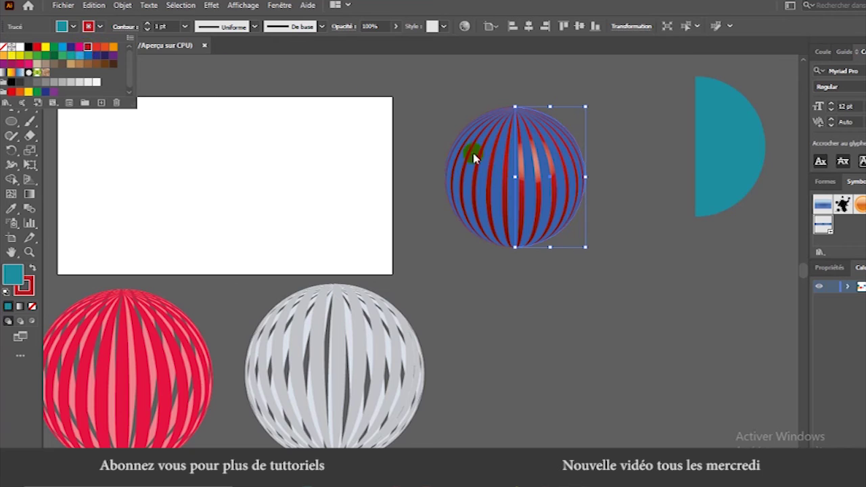
left_click(648, 325)
Alt-drag a copy of the sphere below it and set its stripe stroke to white.
left_click(538, 201)
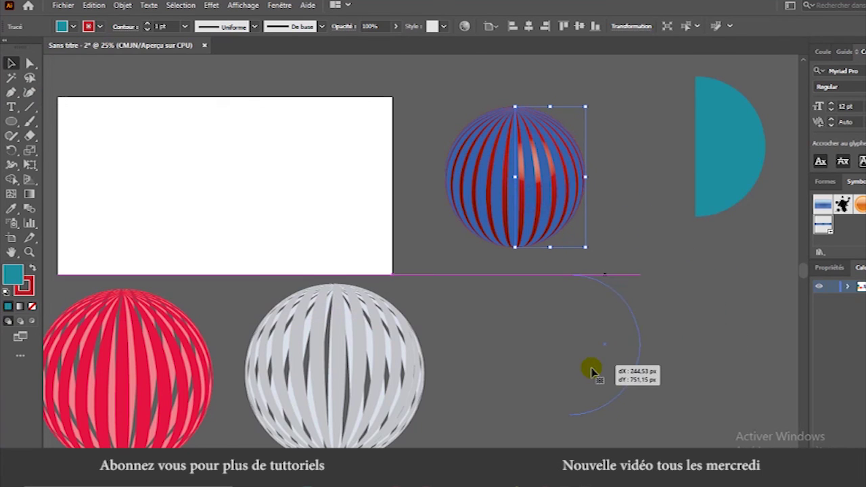
left_click_drag(538, 200, 591, 368)
left_click(99, 26)
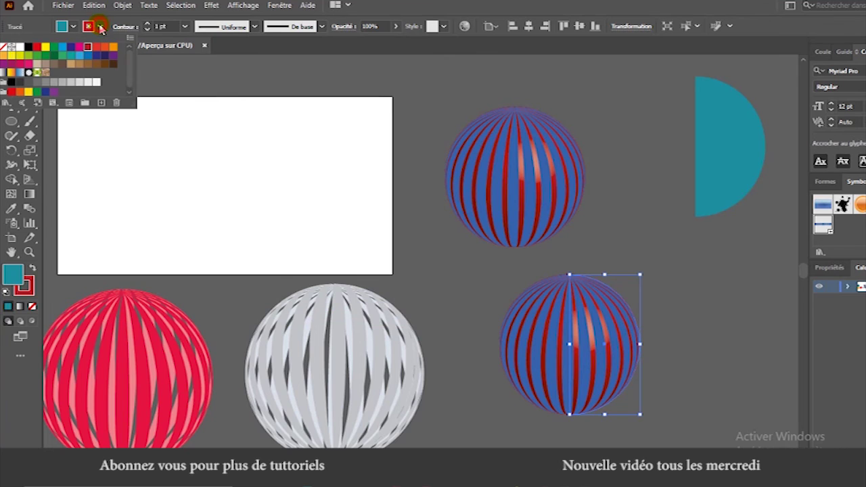
left_click(20, 49)
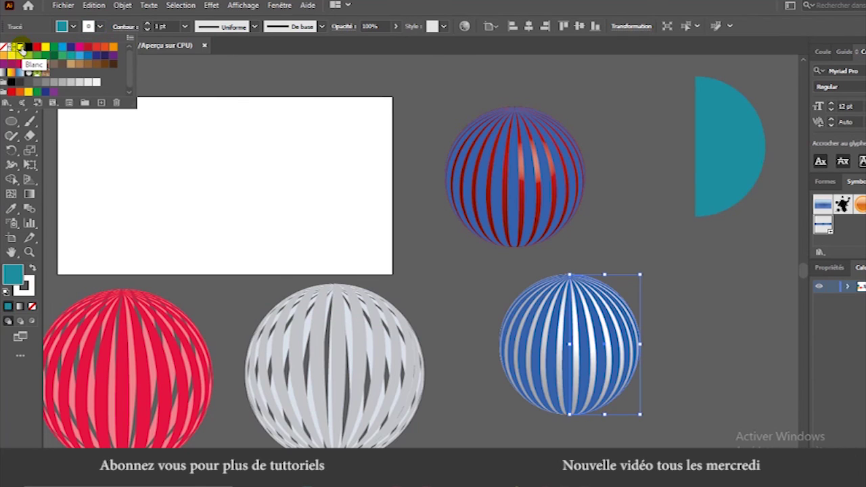
left_click(696, 353)
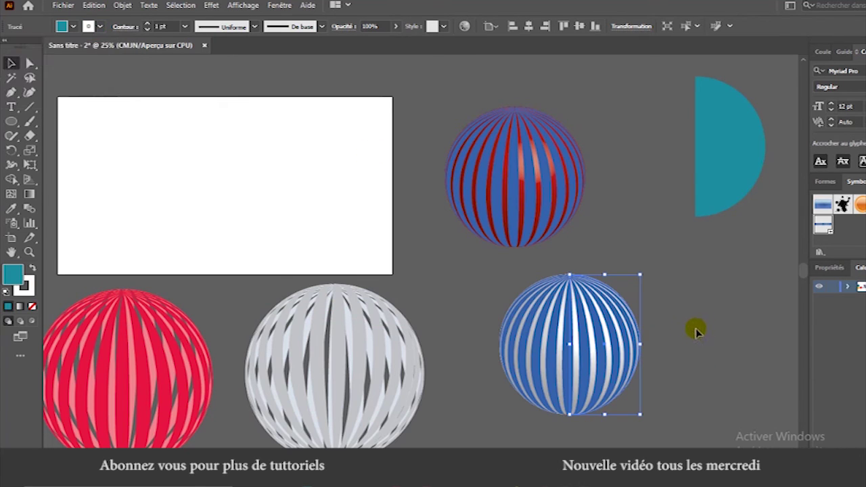
left_click(702, 325)
Alt-drag a copy of the white-striped sphere to the right and give it orange stripes.
mouse_move(583, 347)
left_mouse_down()
mouse_move(719, 315)
mouse_move(545, 388)
left_mouse_up()
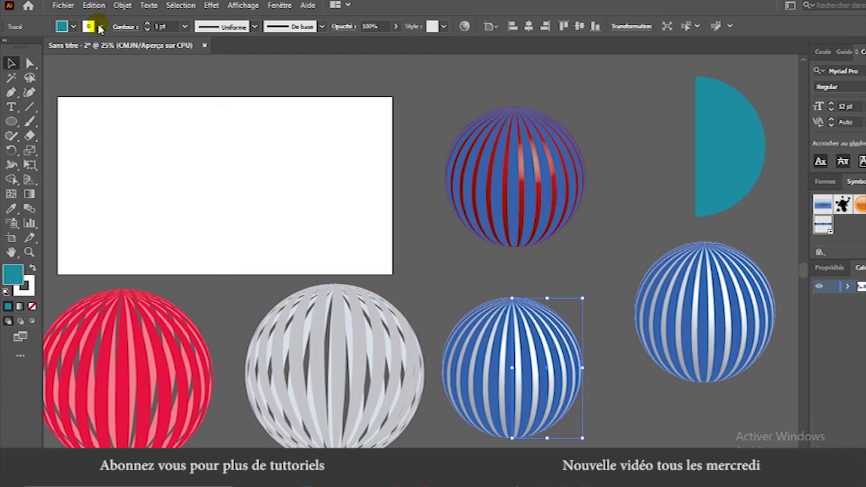
left_click(100, 26)
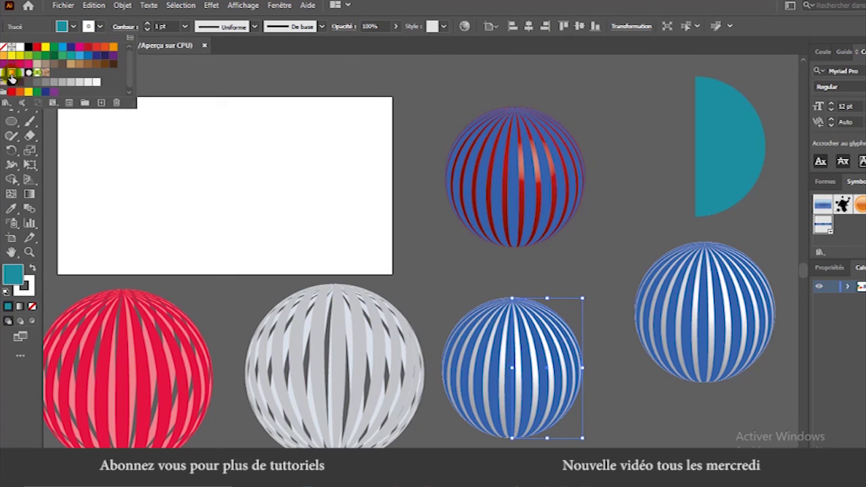
left_click(12, 75)
left_click(44, 47)
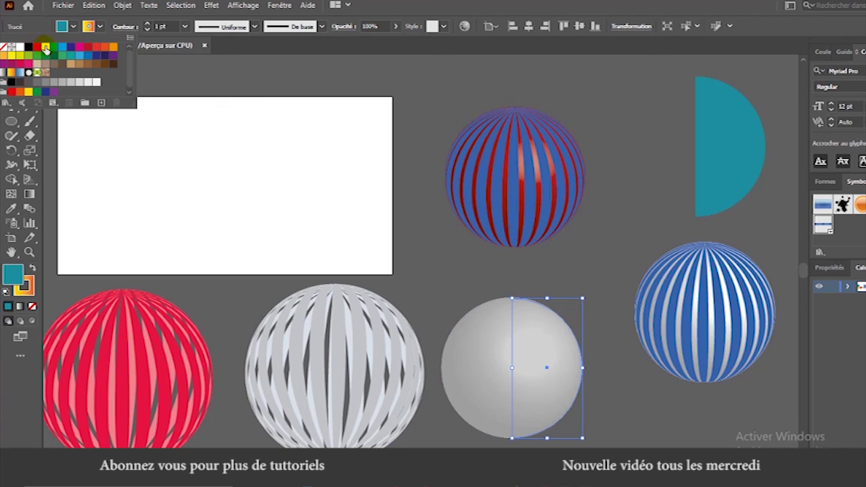
left_click(45, 48)
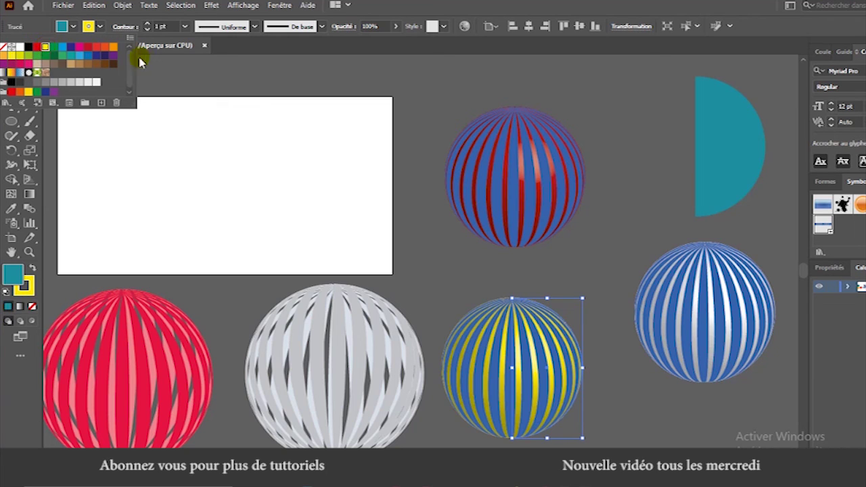
left_click(114, 49)
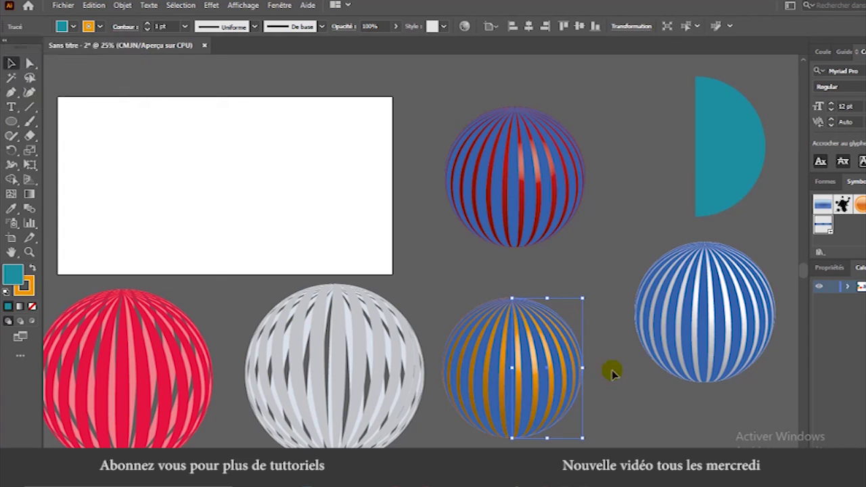
left_click(626, 391)
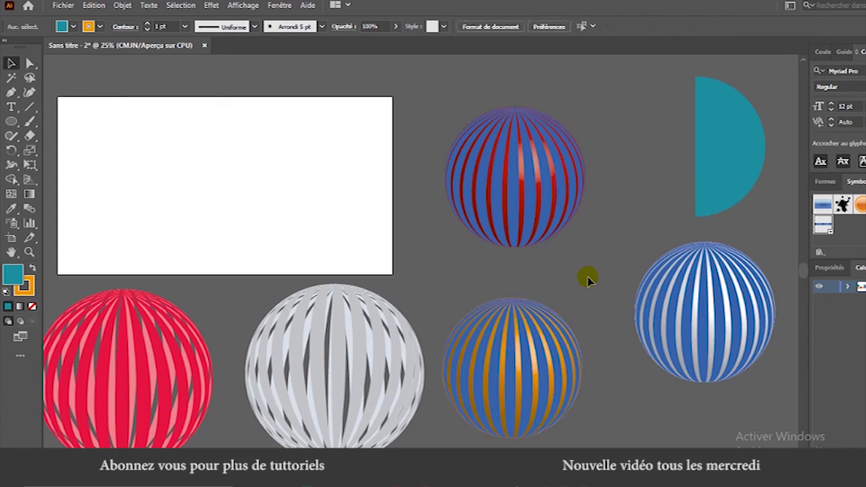
Change the red-striped sphere's fill swatch to red, then white, and select the spare teal half-circle.
left_click(526, 209)
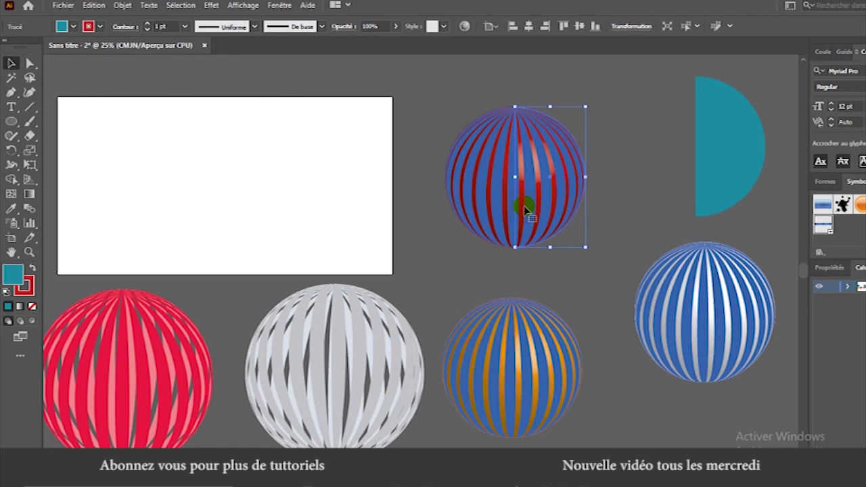
left_click(88, 26)
left_click(37, 48)
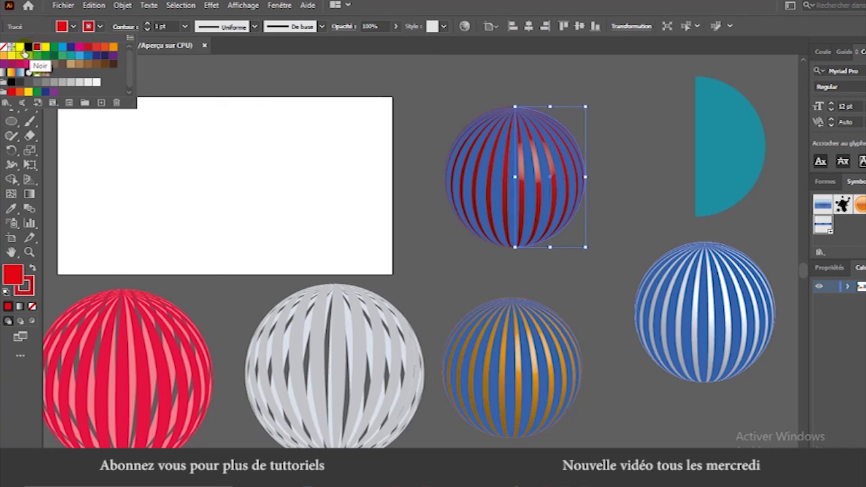
left_click(19, 48)
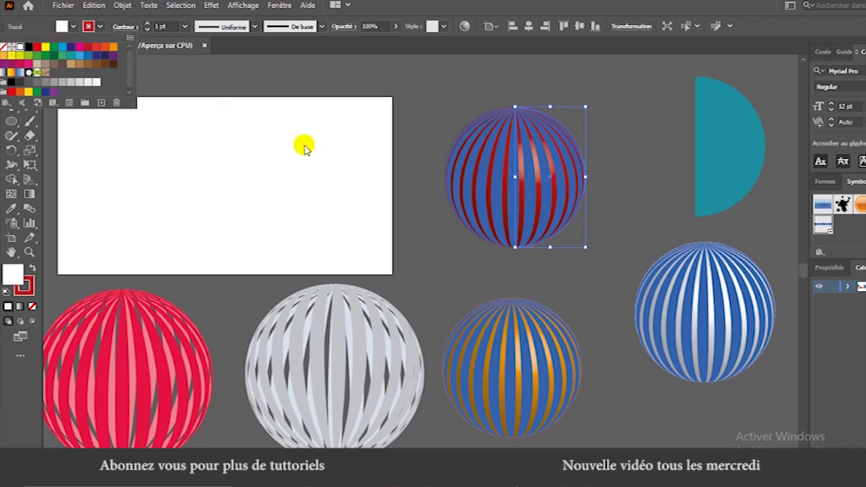
left_click(627, 250)
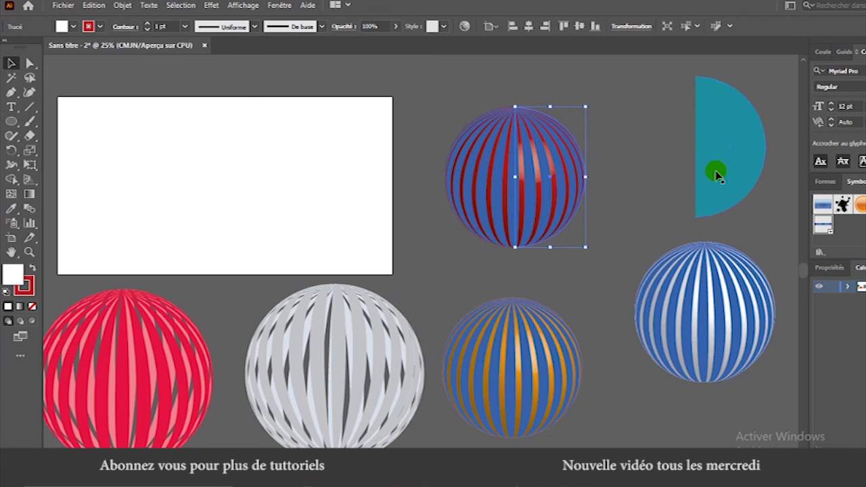
left_click(721, 169)
Delete the leftover teal half-circle and scroll left to review all seven spheres.
key("Delete")
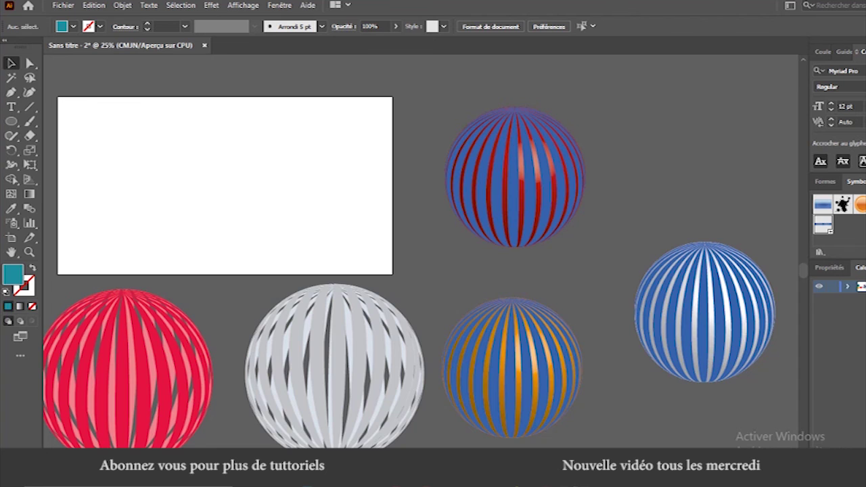
scroll(421, 273, "left", 5)
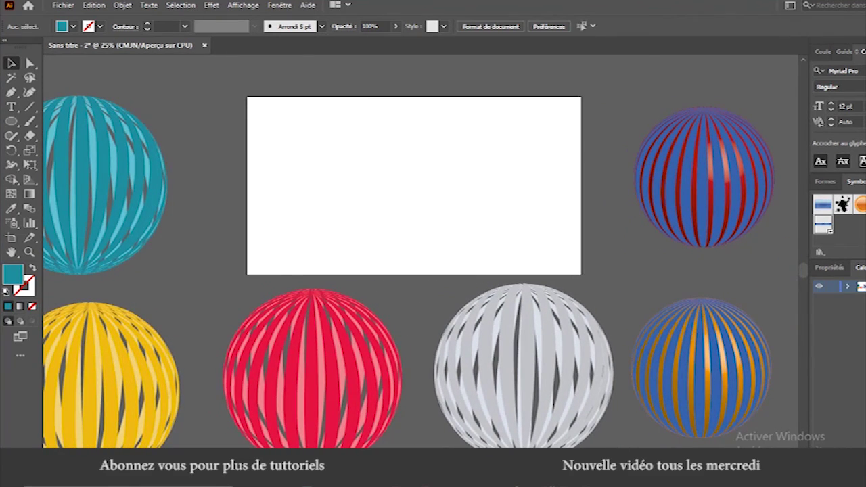